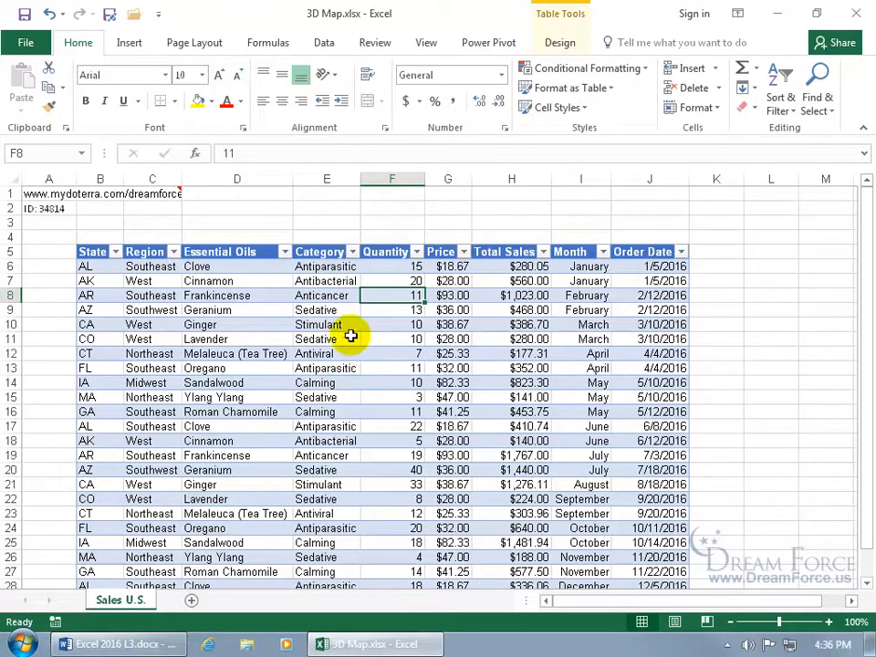
Step: Open a 3D Map from the essential oils sales table on the Sales U.S. sheet
click(131, 46)
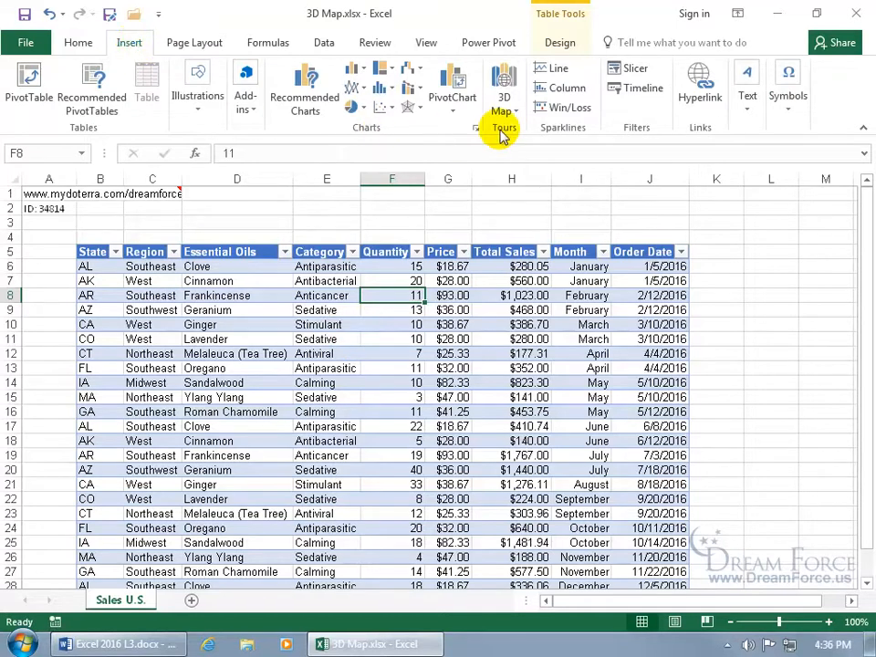
click(507, 78)
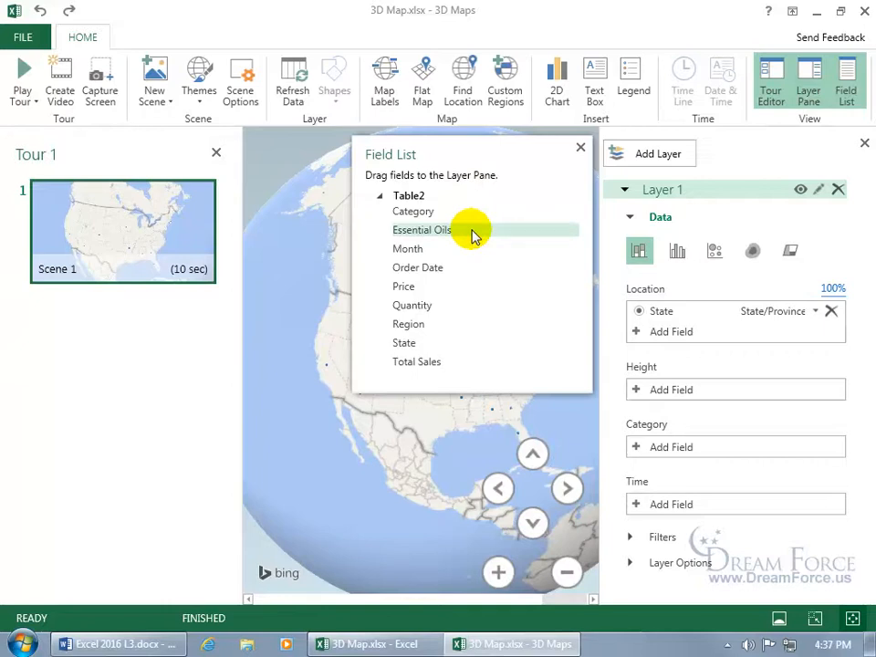
Step: Check the source table on the Excel worksheet, then return to the 3D Maps window
click(398, 643)
click(416, 412)
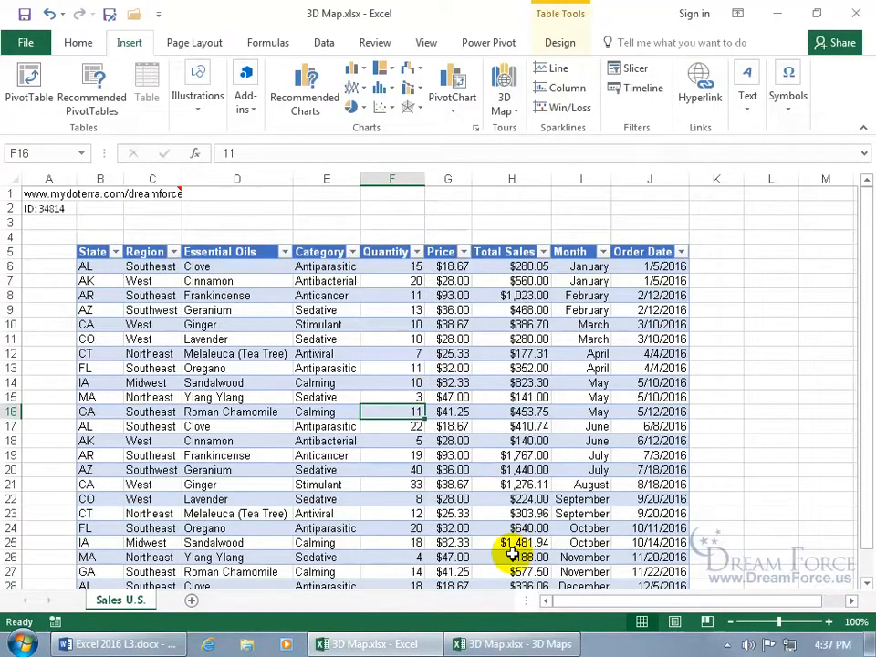
click(512, 644)
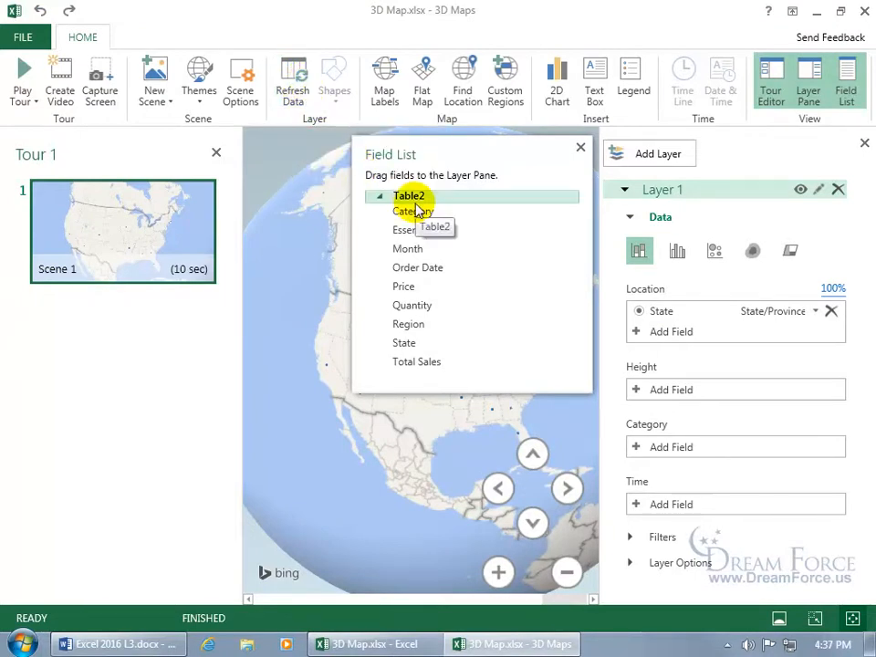
Step: Hide the Tour Editor and the Field List, leaving the globe with the Layer Pane
click(580, 148)
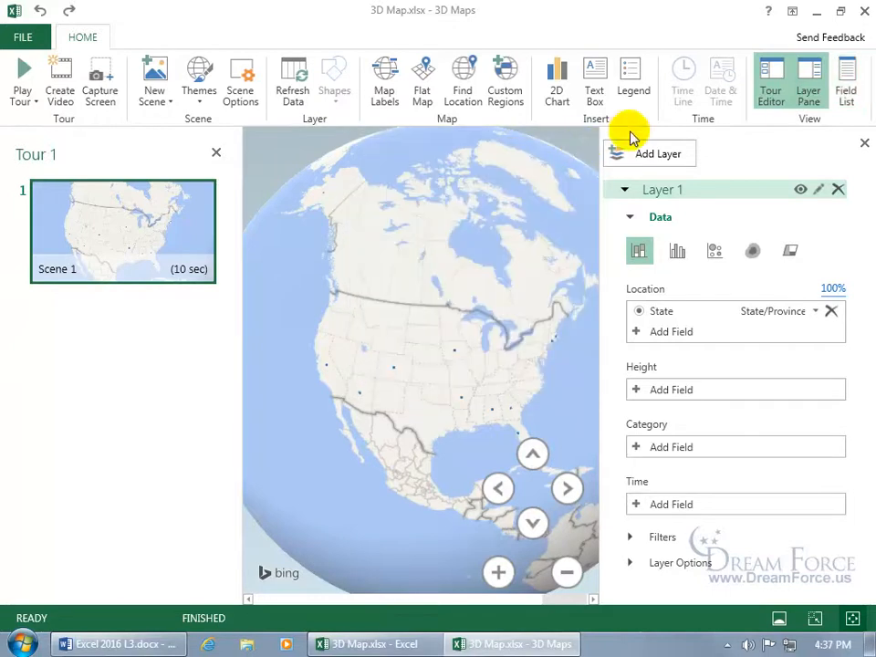
click(846, 87)
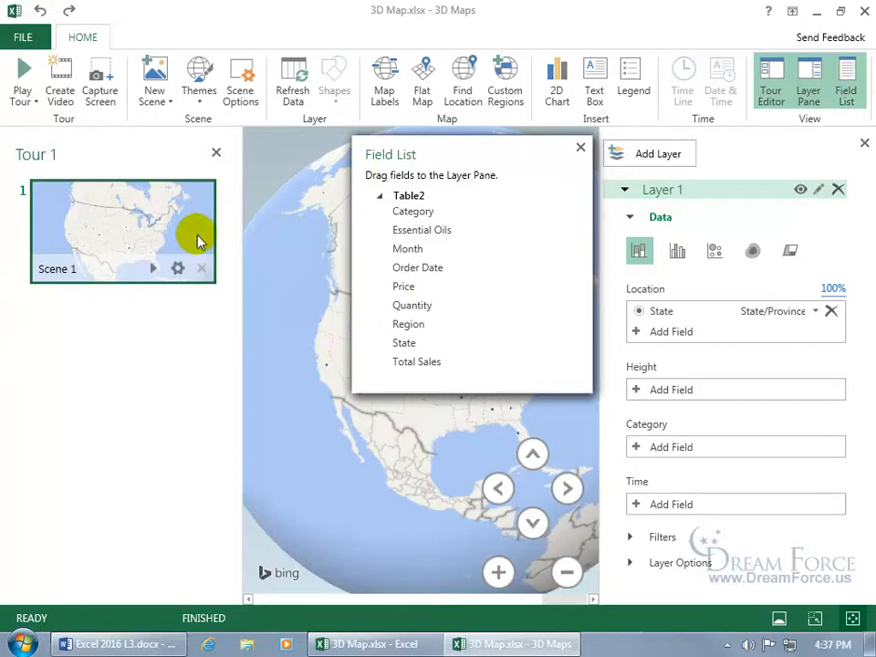
click(216, 155)
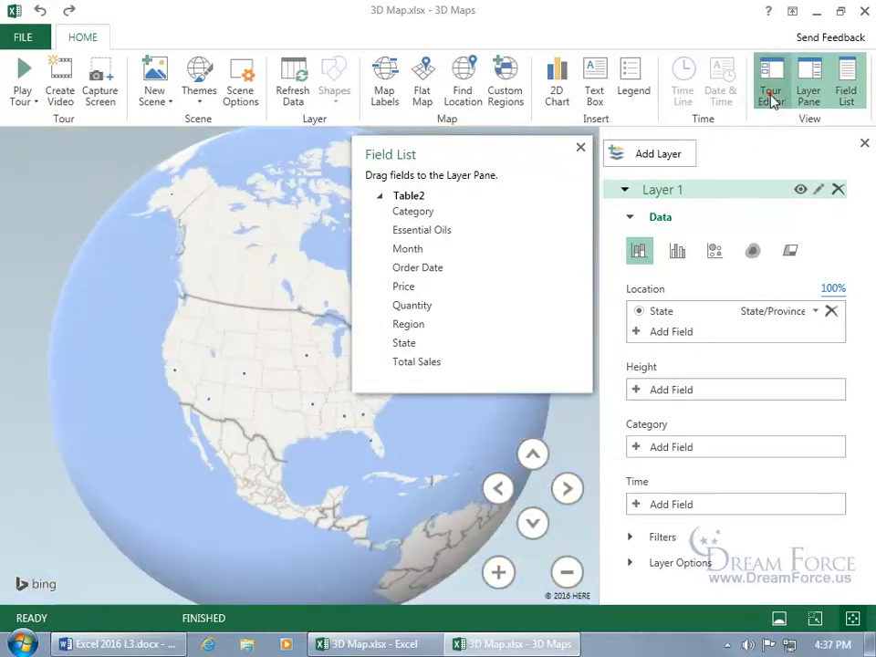
click(771, 86)
click(216, 154)
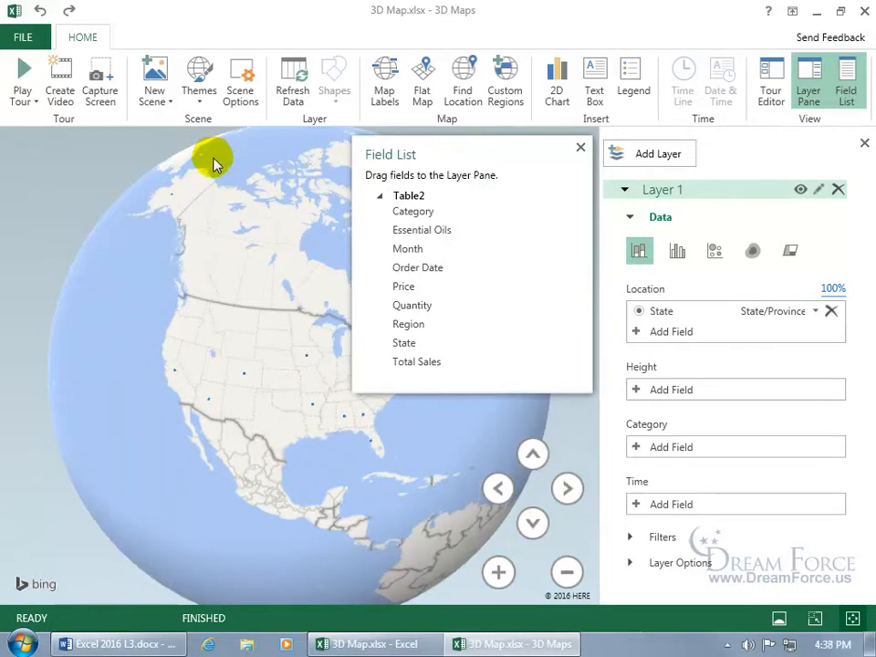
click(581, 149)
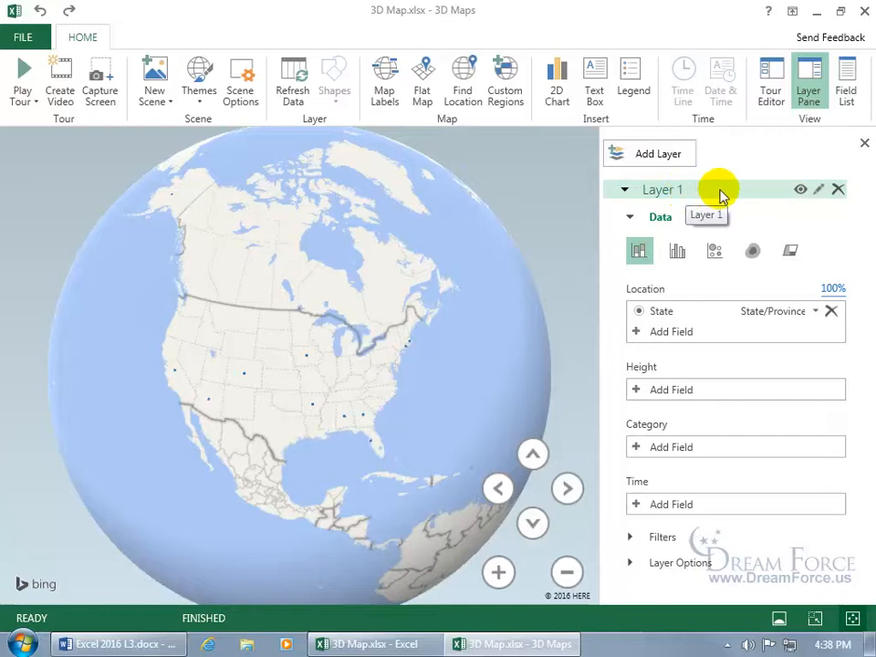
Step: Rename Layer 1 as U.S. Sales
click(819, 189)
drag(727, 190, 630, 192)
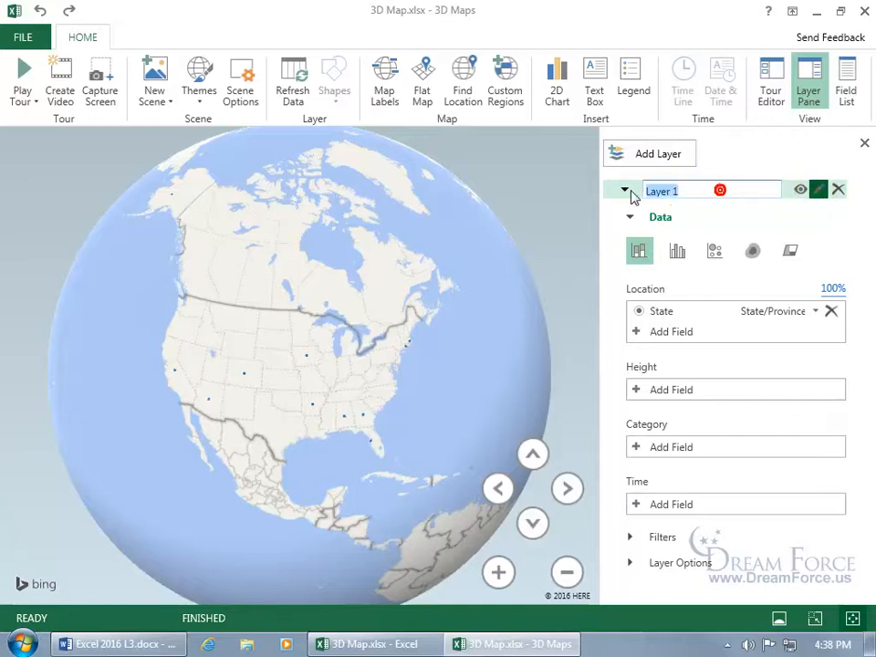
key(BackSpace)
text(u.S. Sales)
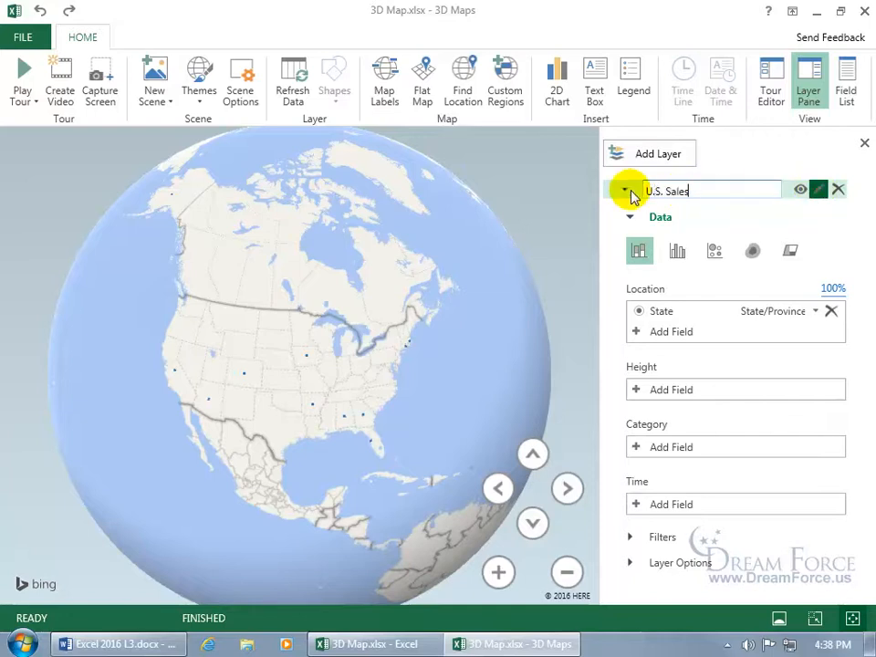
key(Return)
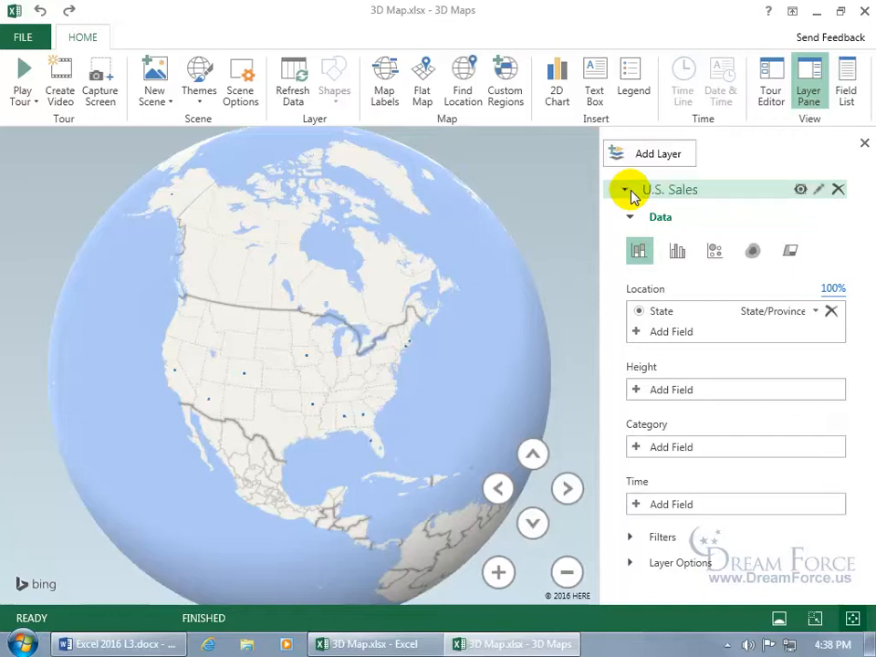
Step: Hide the U.S. Sales layer on the globe and show it again
click(800, 192)
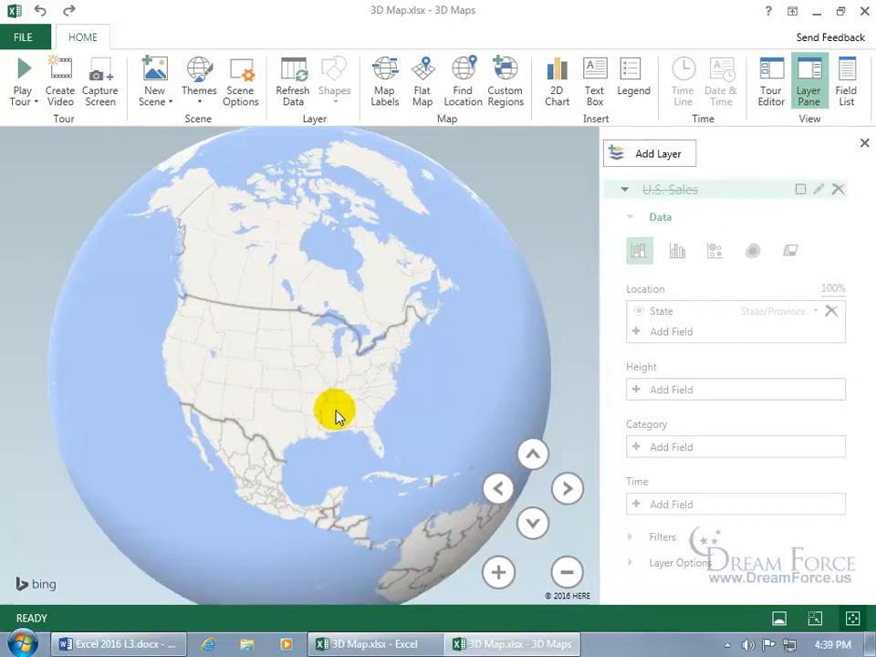
click(801, 191)
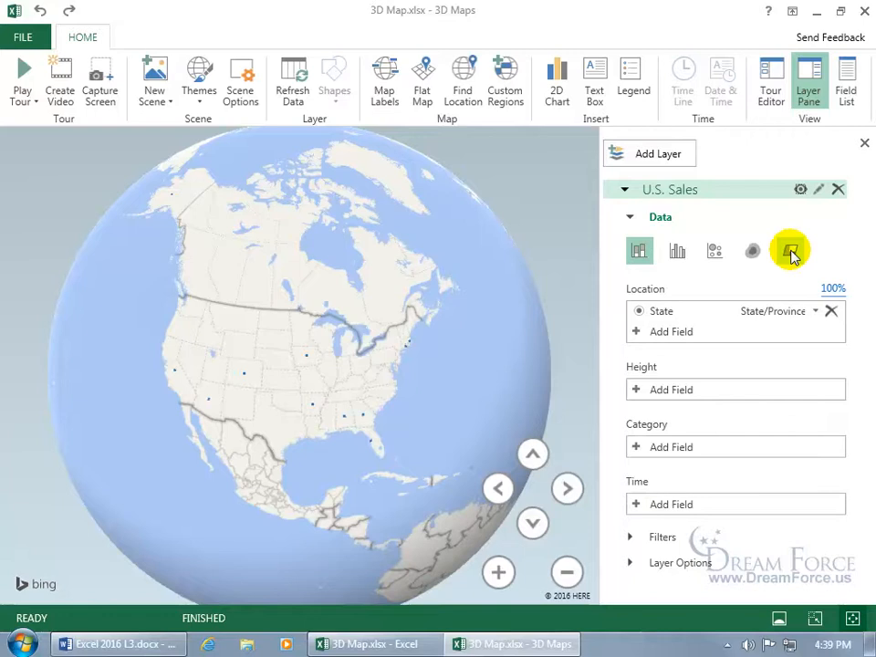
Step: Change the layer's visualization to Region, and remove and re-add State as its location field
click(790, 252)
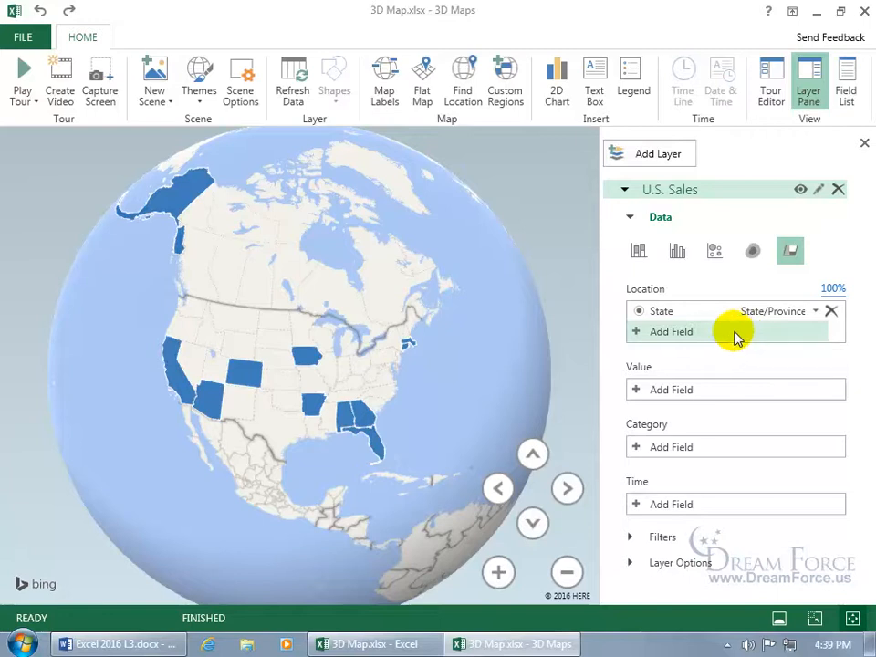
click(831, 312)
click(671, 313)
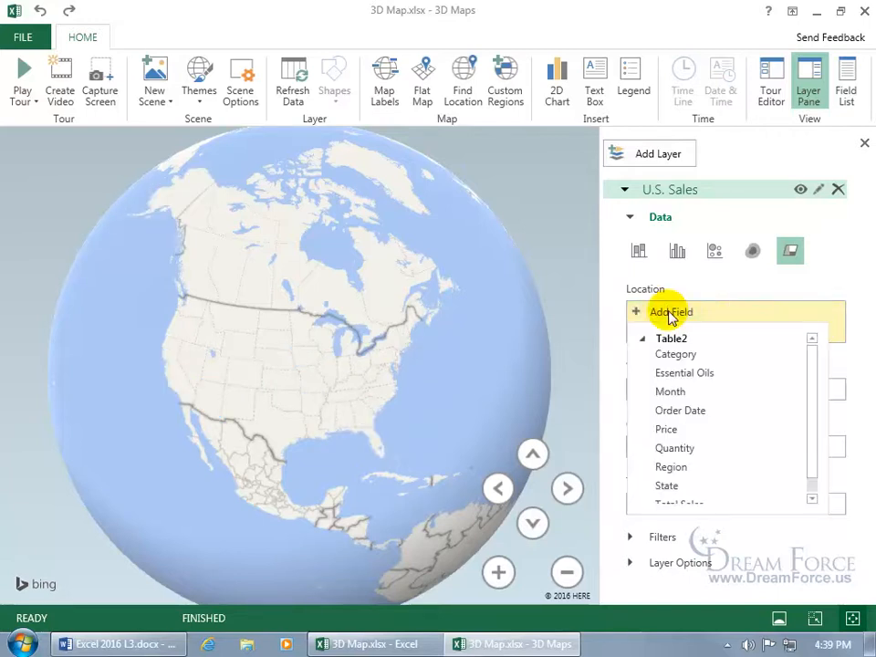
click(811, 388)
click(689, 468)
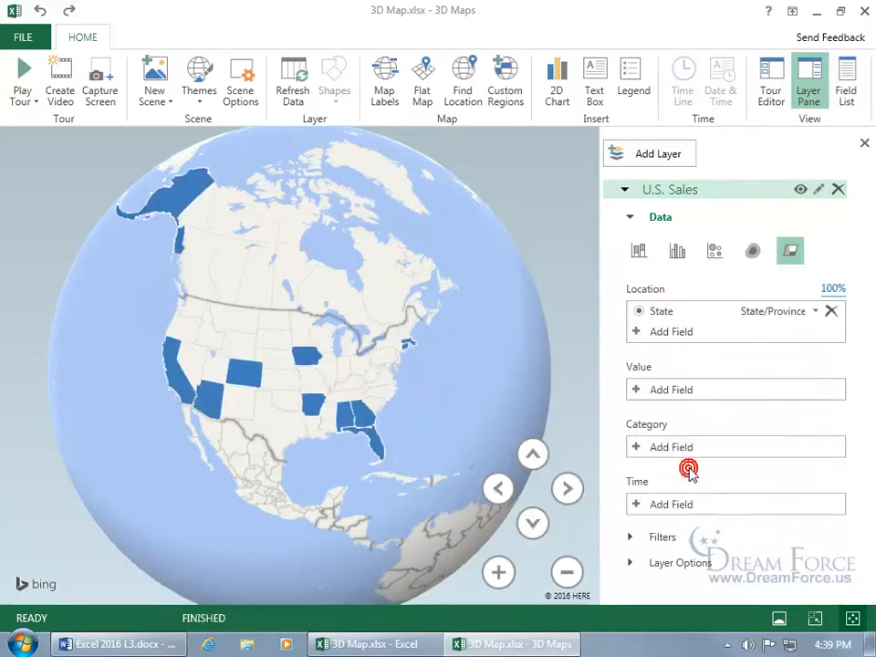
Step: Add Total Sales as the value field of the U.S. Sales layer
click(683, 393)
click(808, 451)
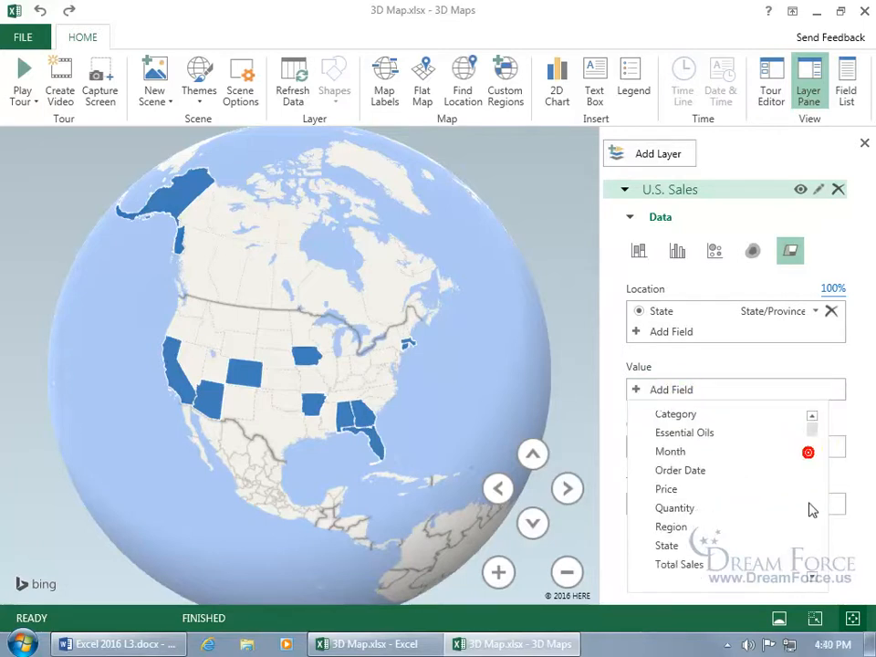
click(696, 566)
click(272, 554)
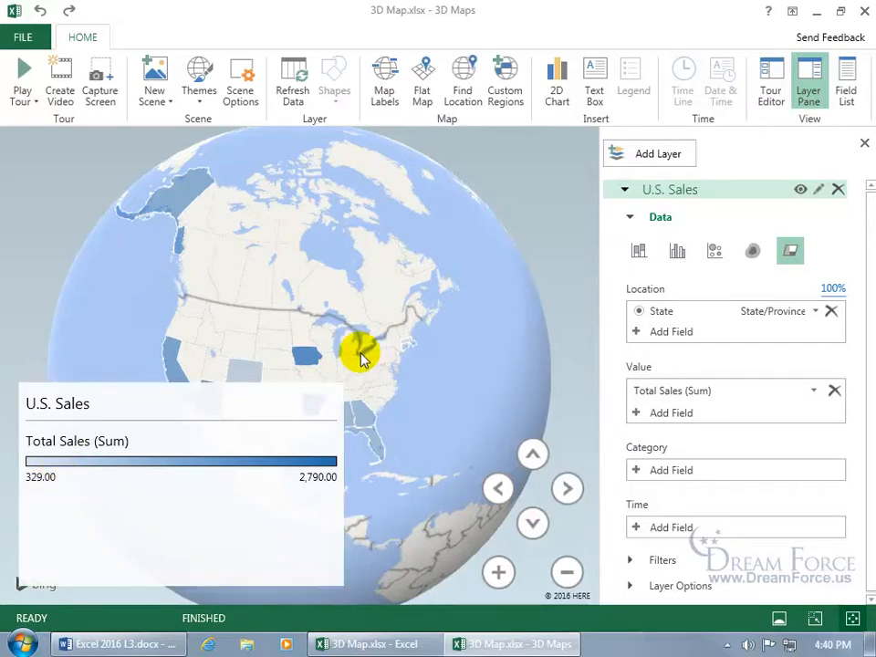
Step: View the total sales of Massachusetts and Arkansas on the map, moving the legend off the southern states
mouse_move(409, 347)
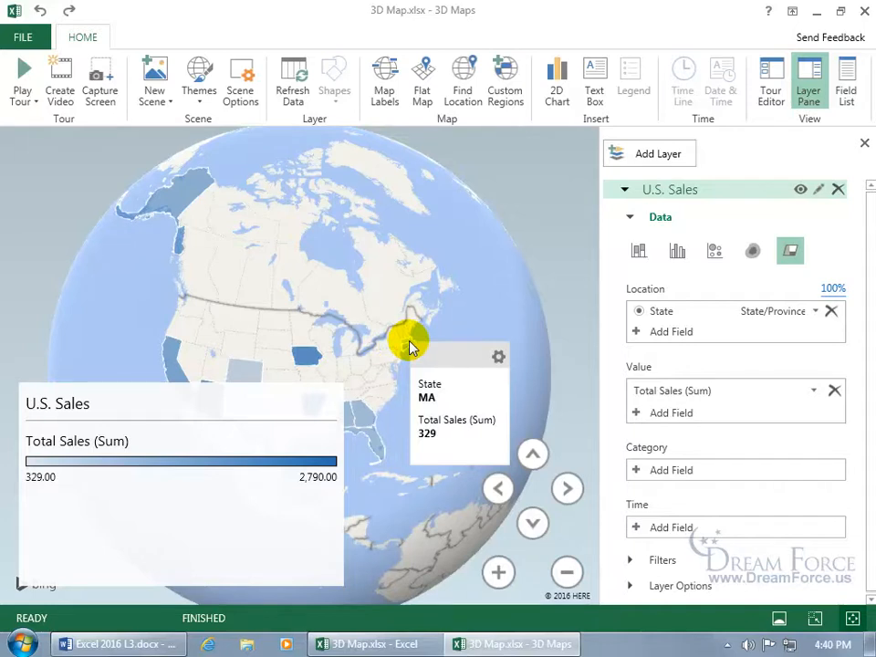
click(152, 430)
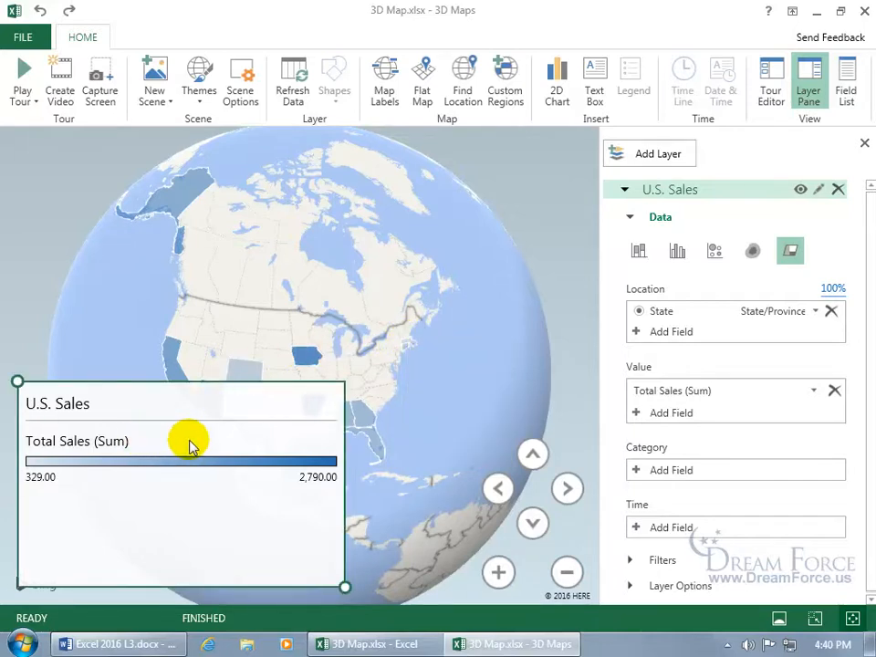
drag(288, 421, 439, 254)
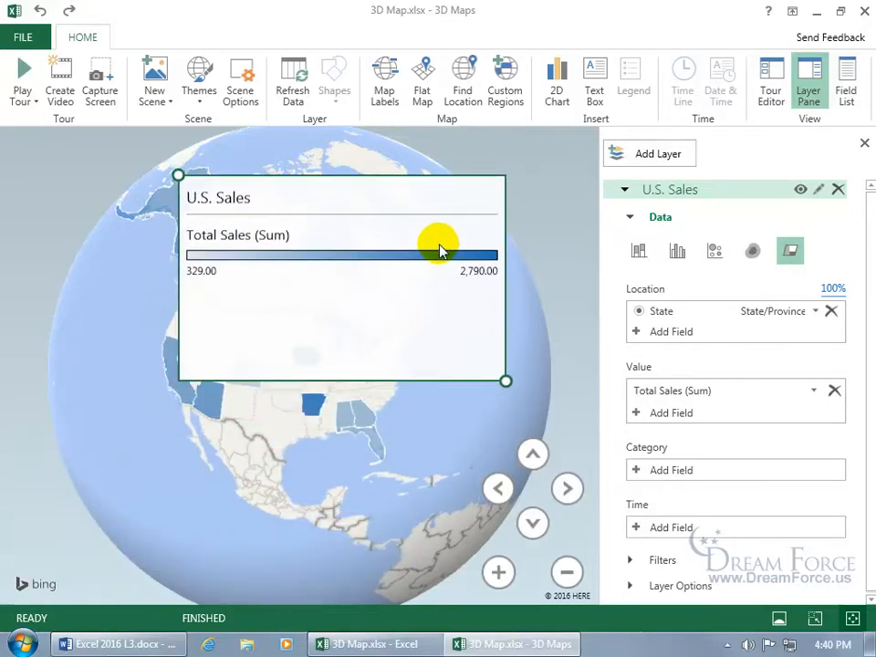
click(313, 410)
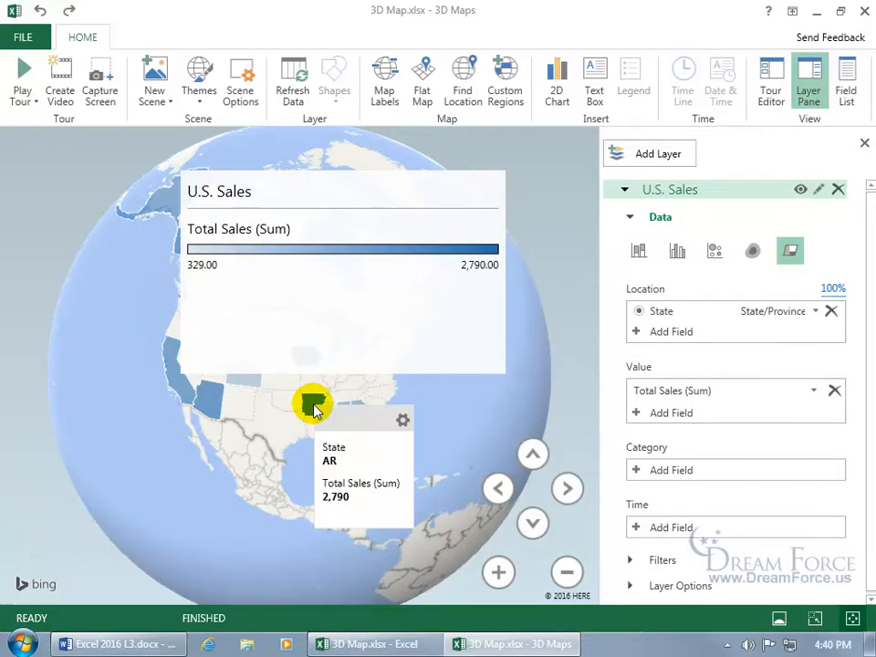
Step: Remove the U.S. Sales legend from the map
click(314, 318)
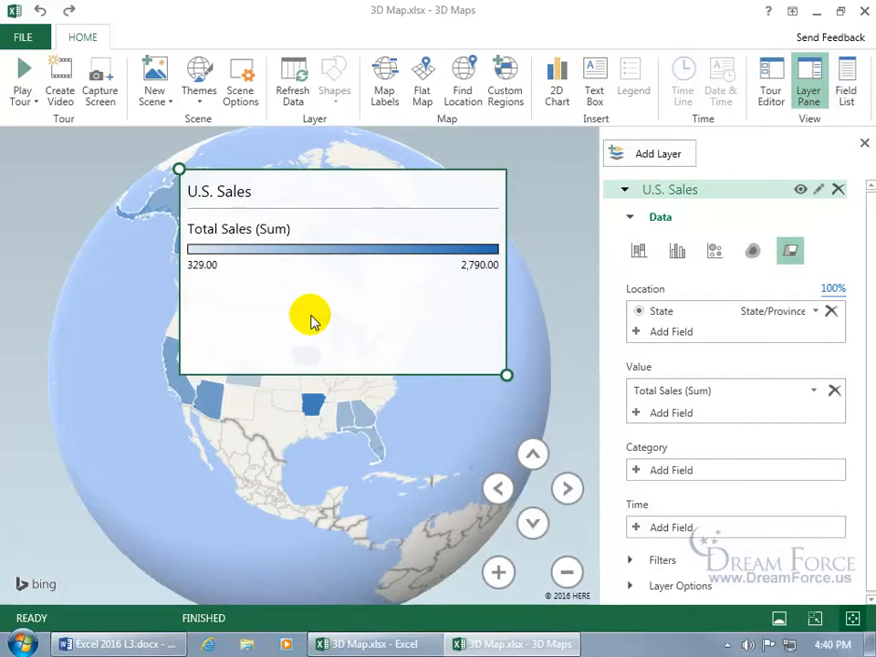
right_click(311, 310)
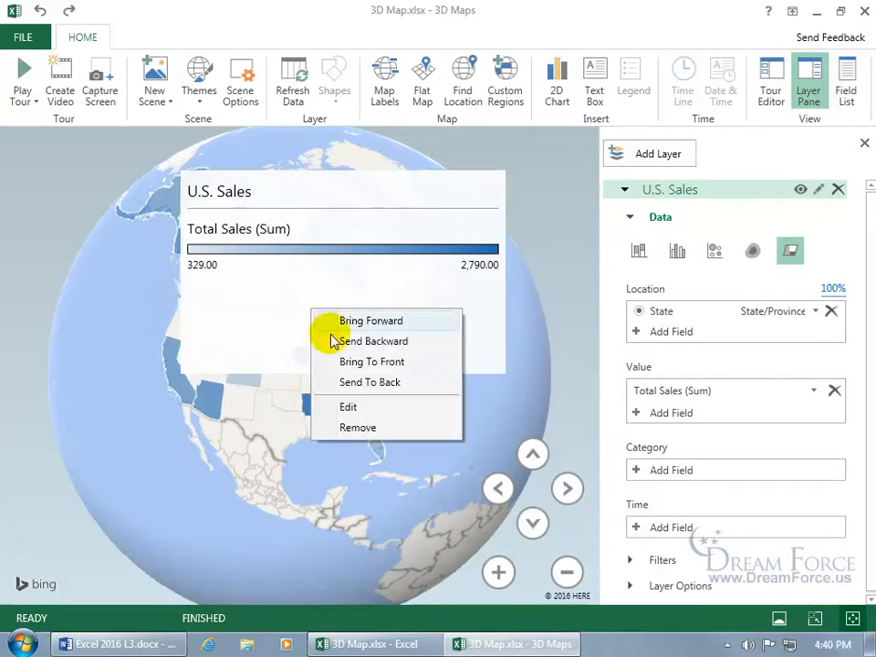
click(372, 427)
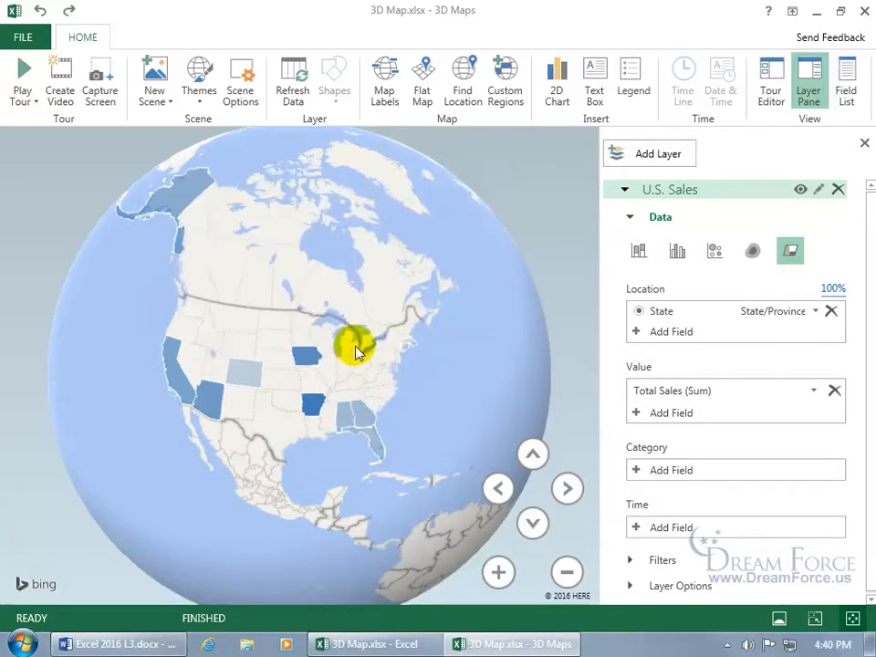
Step: Insert the legend again, shrink it to fit its content and move it over the globe's upper-right area
click(631, 74)
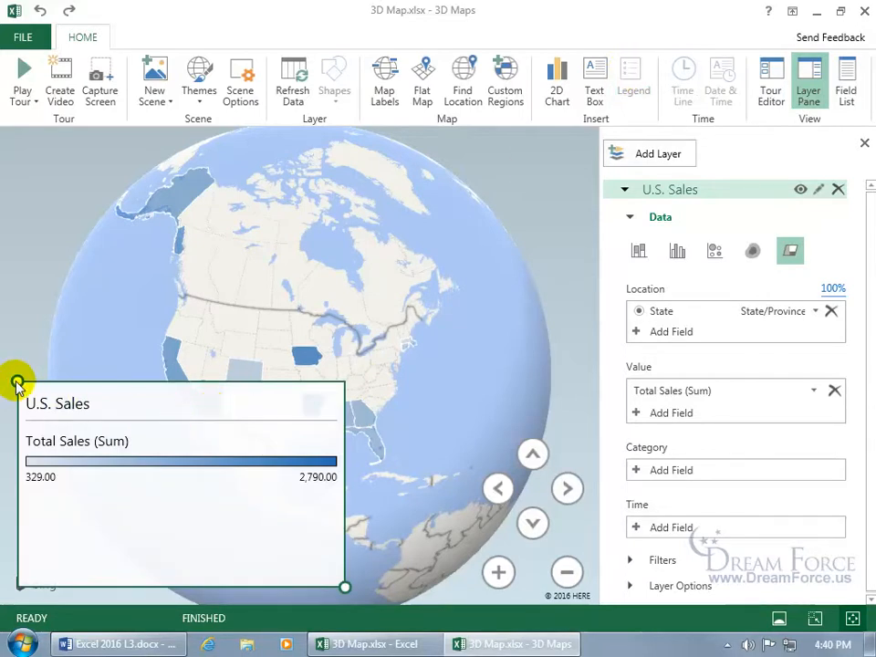
drag(17, 383, 220, 475)
drag(279, 483, 480, 181)
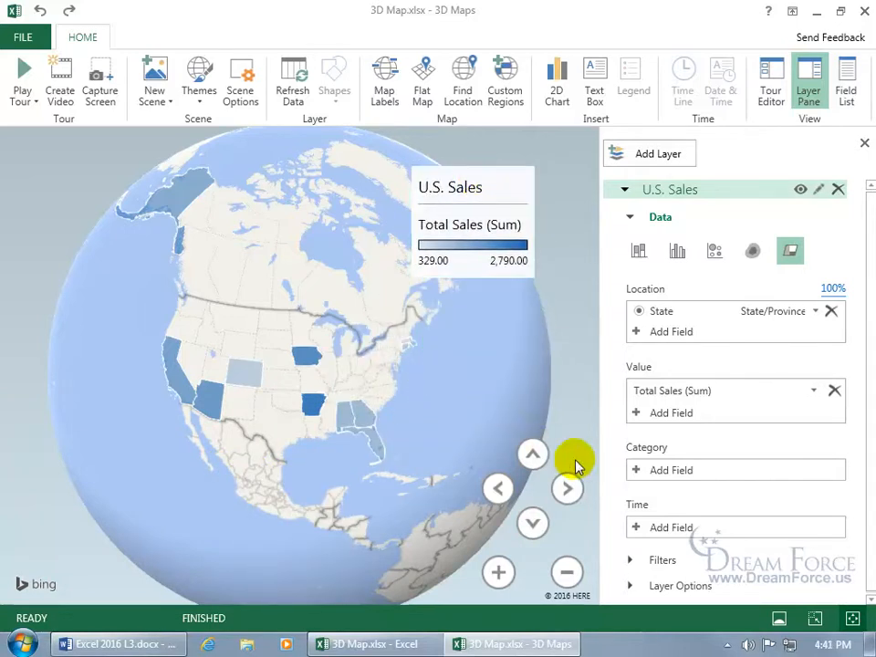
Step: Add the Category field as the layer's category
click(654, 472)
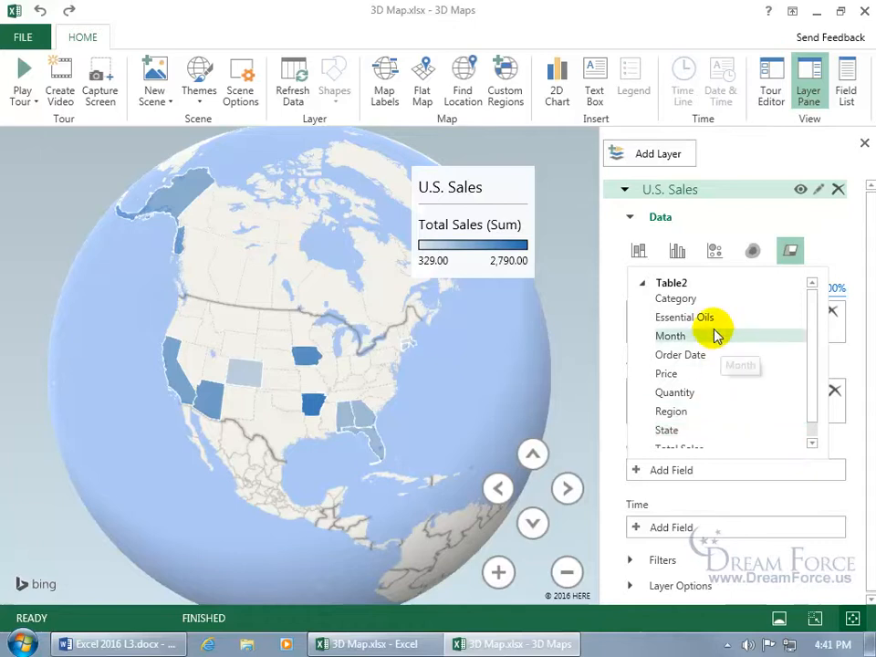
click(698, 298)
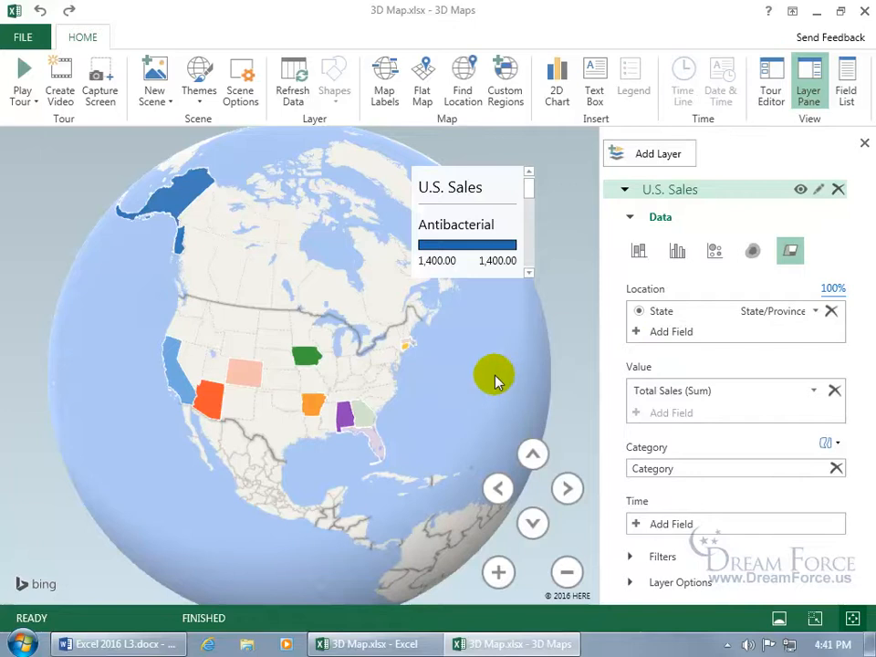
Step: Examine the legend entries down to Antiparasitic and compare them with the sales details of Florida and Alabama
click(478, 279)
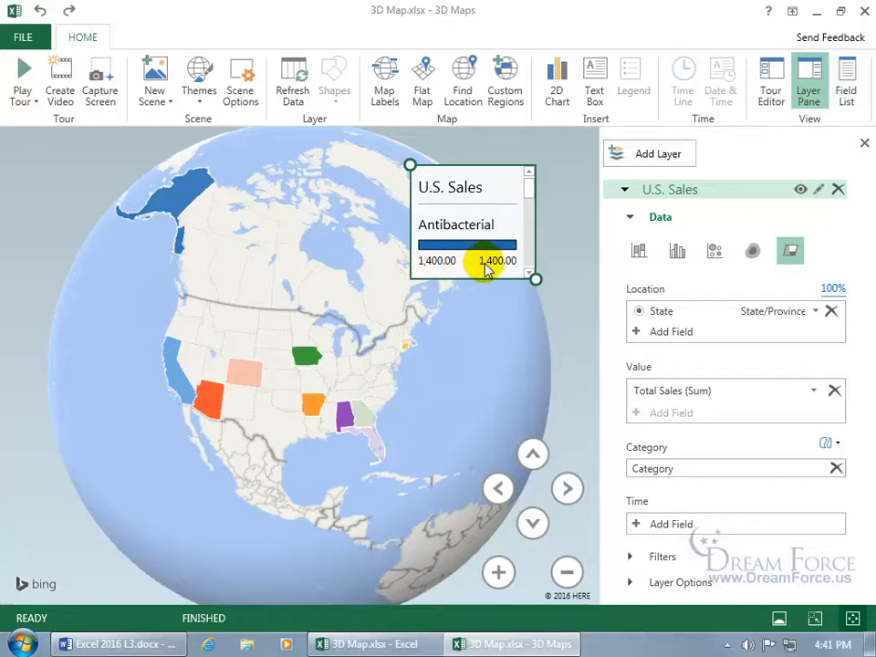
click(528, 272)
click(529, 272)
click(529, 272)
click(529, 272)
click(529, 272)
click(529, 272)
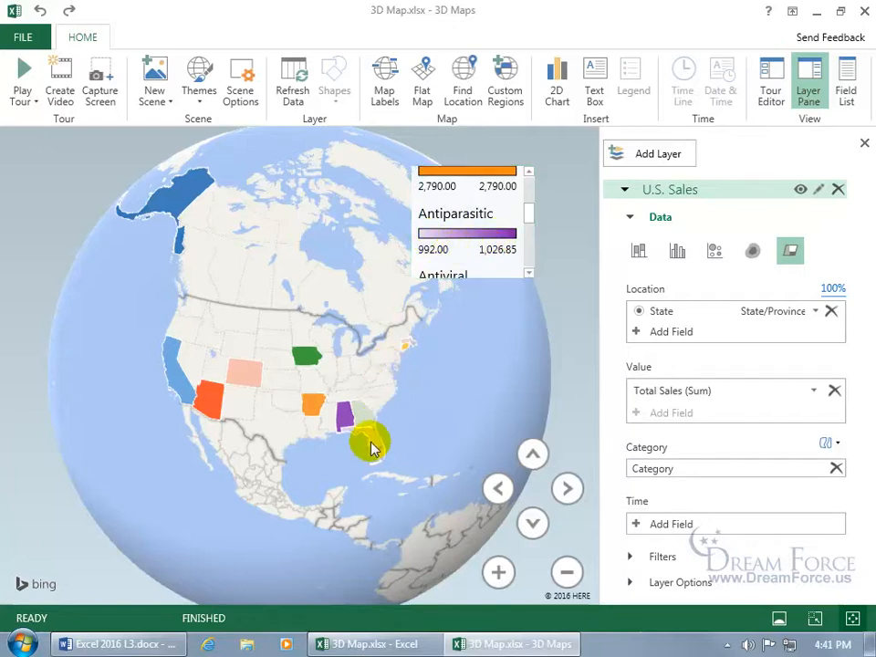
mouse_move(370, 447)
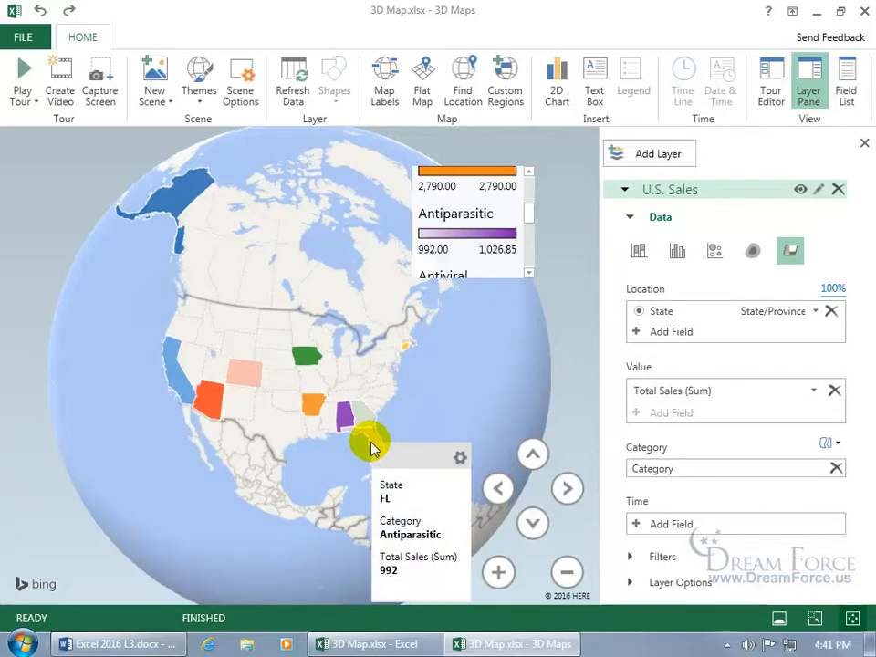
mouse_move(343, 418)
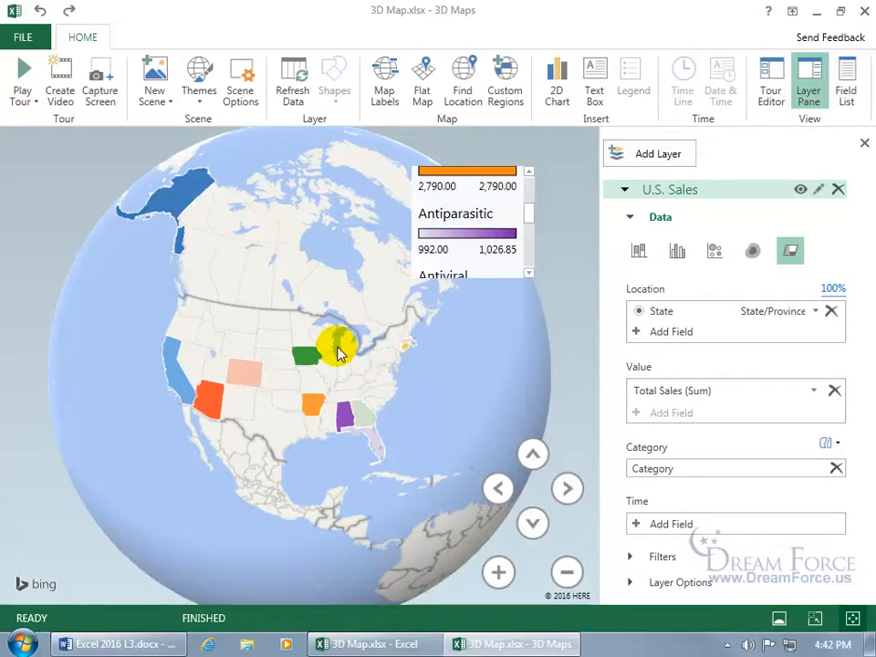
Step: Remove the Category field from the layer's category setting
click(836, 469)
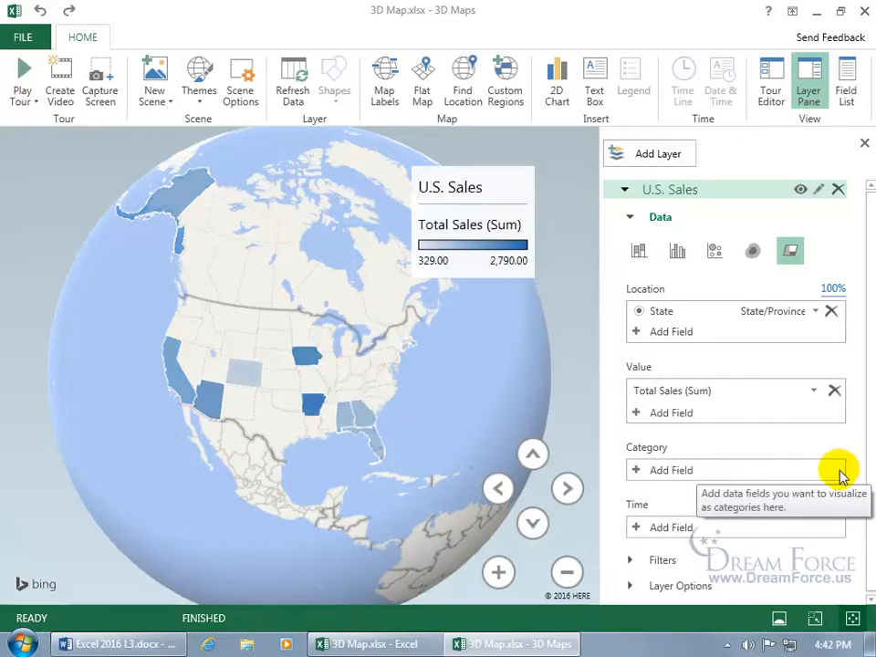
Step: Add the Category field as the layer's category and list the fields available for its time setting
click(699, 470)
click(698, 299)
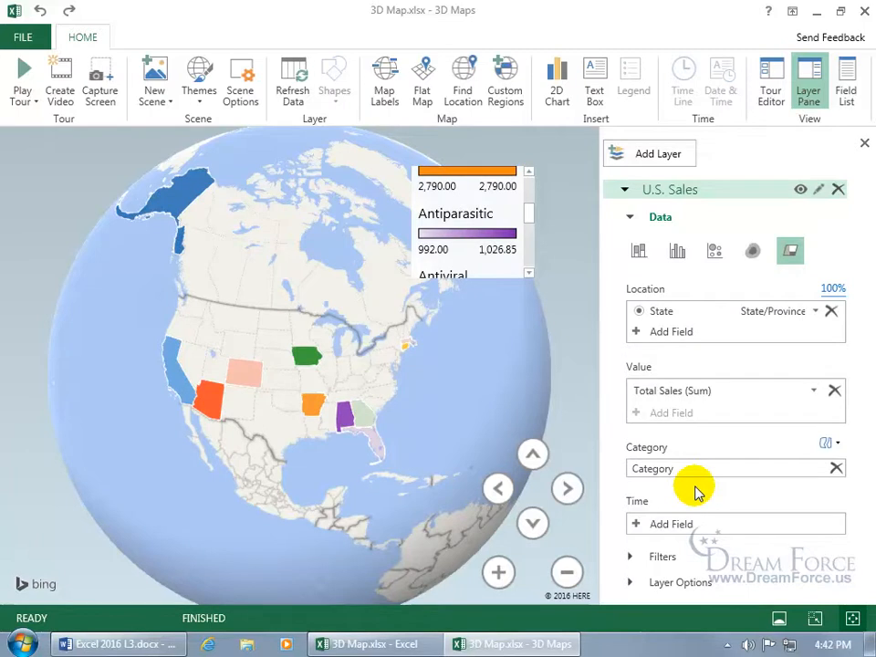
click(664, 525)
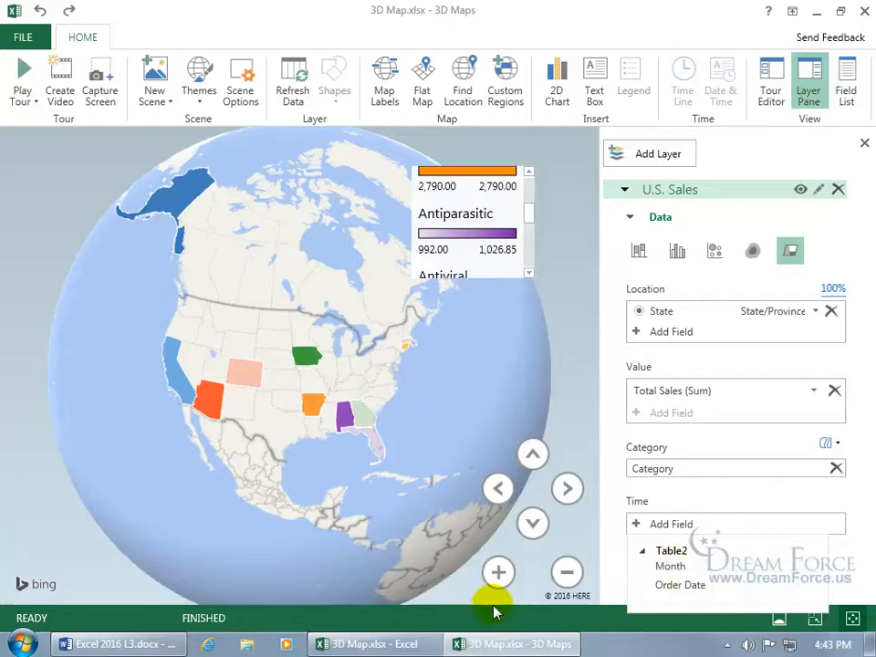
Step: Switch to the Excel workbook and inspect the formula and number format of Month cell I6
click(394, 645)
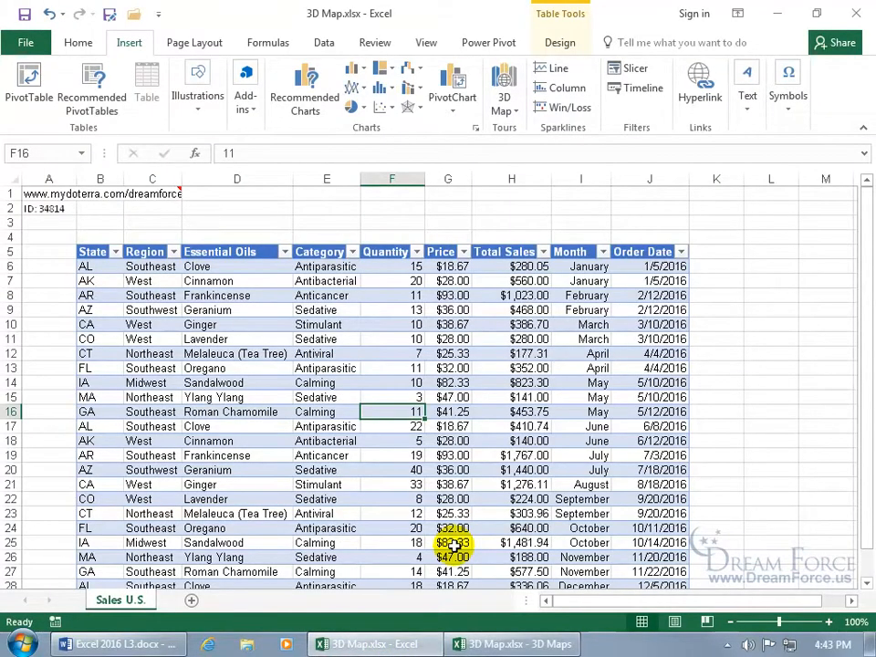
click(591, 268)
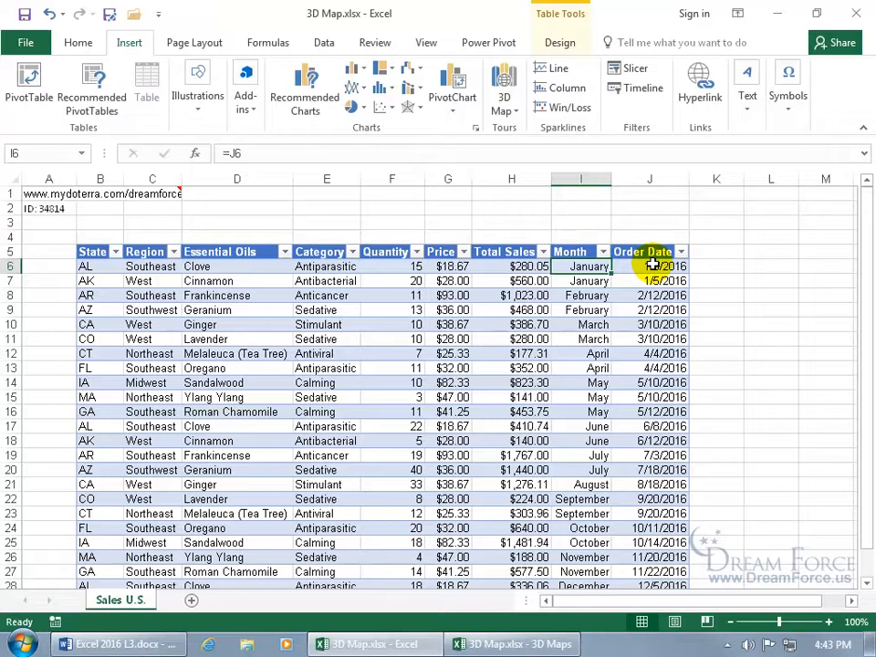
right_click(597, 267)
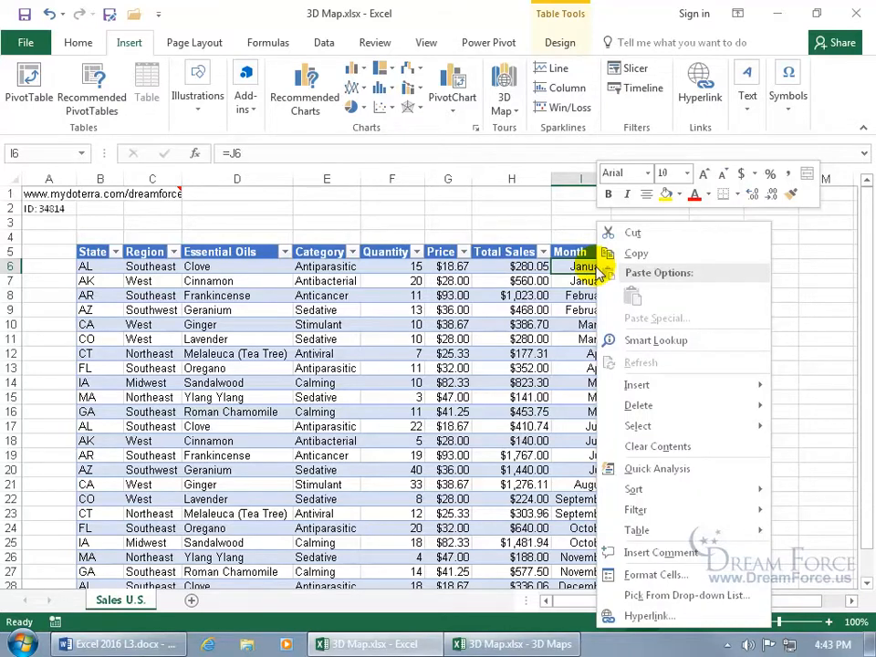
click(654, 575)
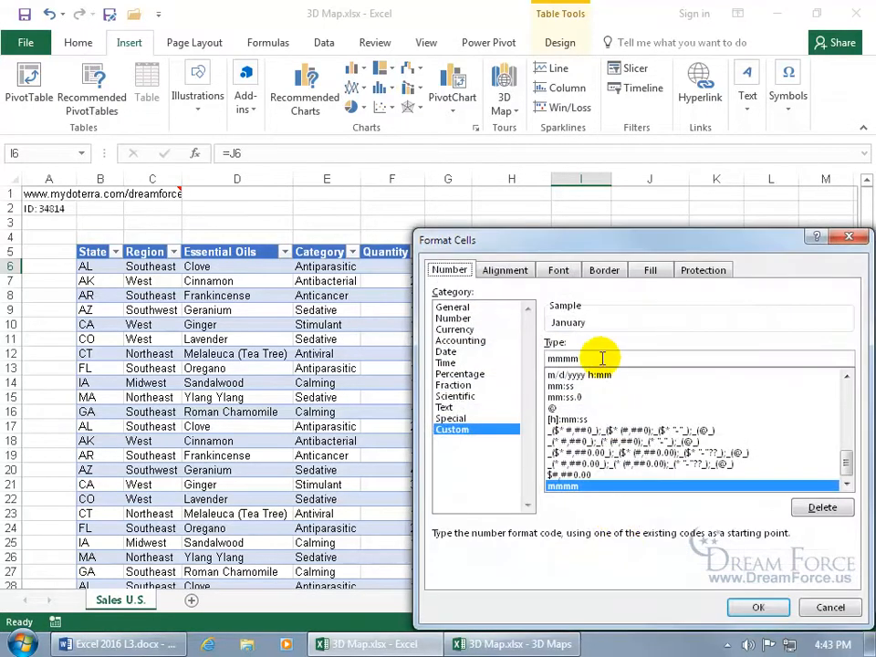
drag(566, 247, 409, 137)
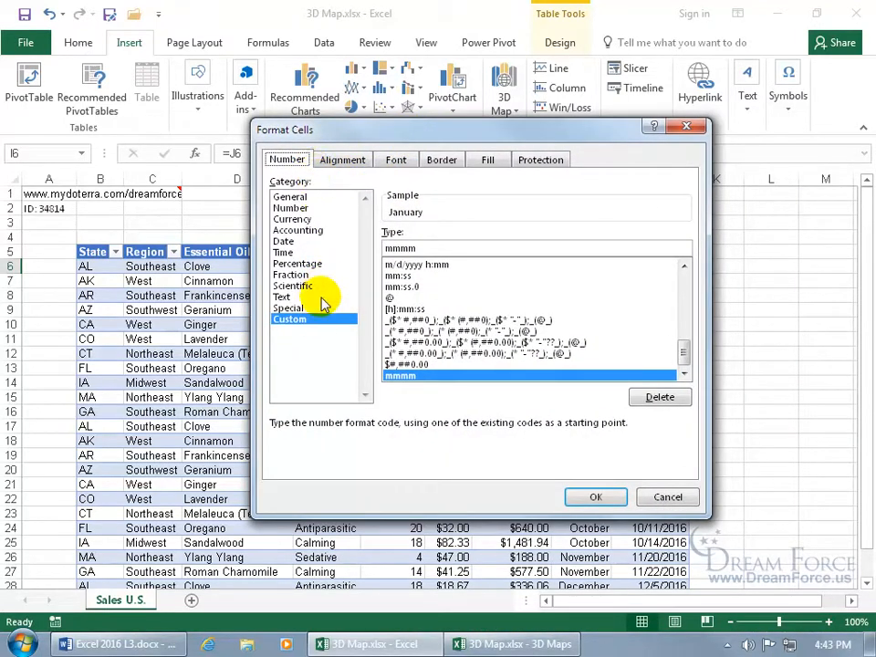
Step: Try the custom formats mmm and mm for the cell, restore mmmm and accept the format settings
click(426, 247)
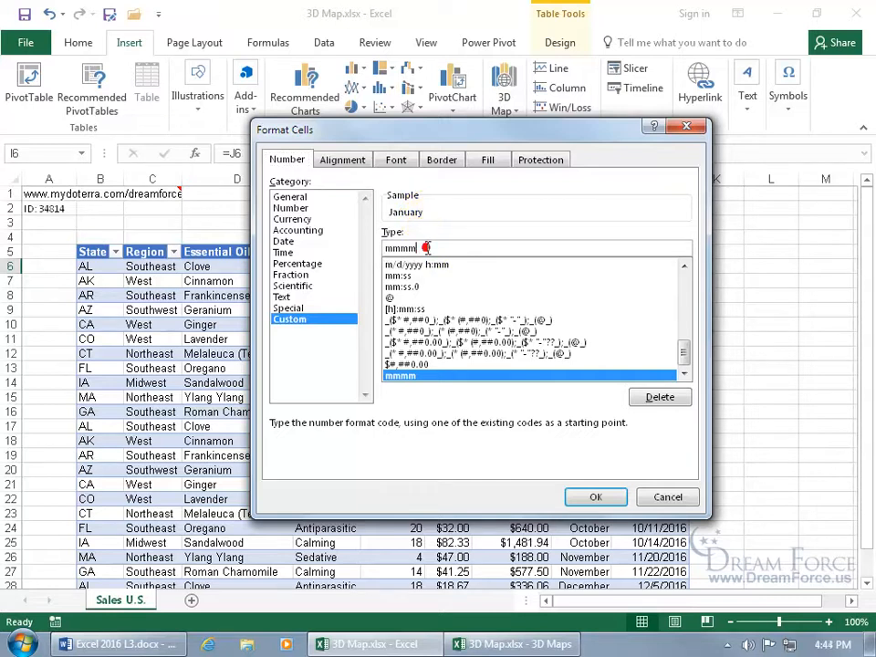
key(BackSpace)
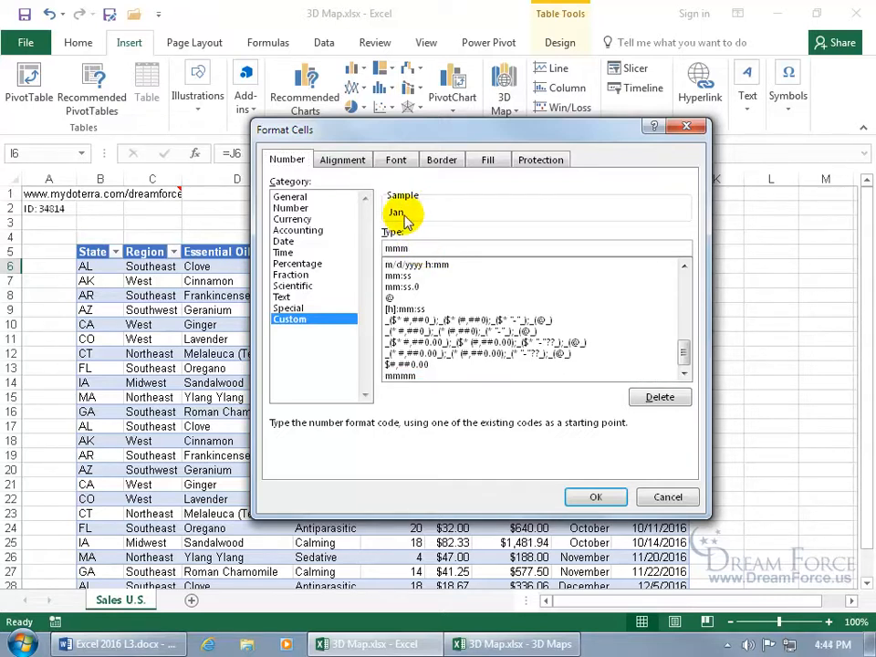
key(BackSpace)
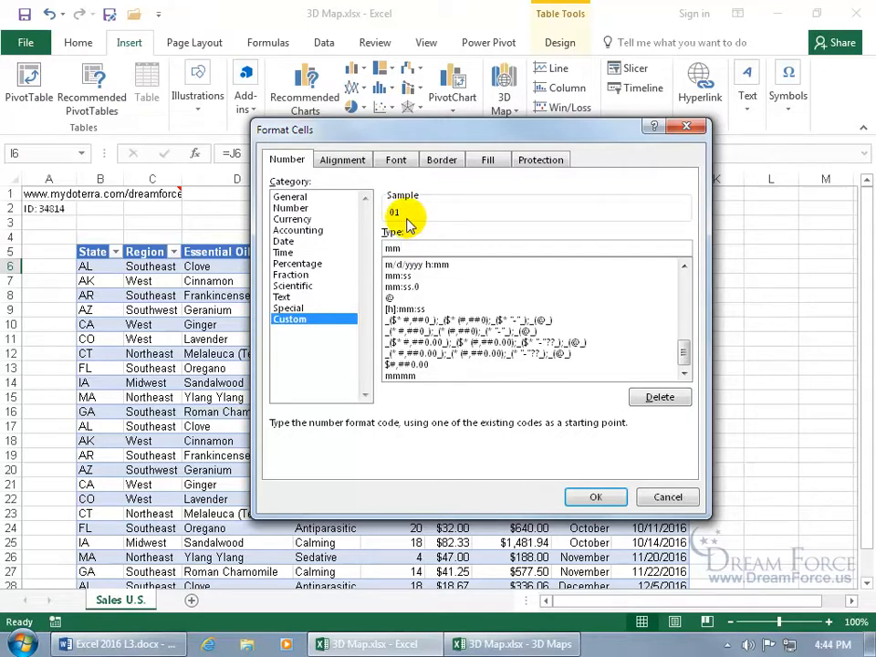
text(mm)
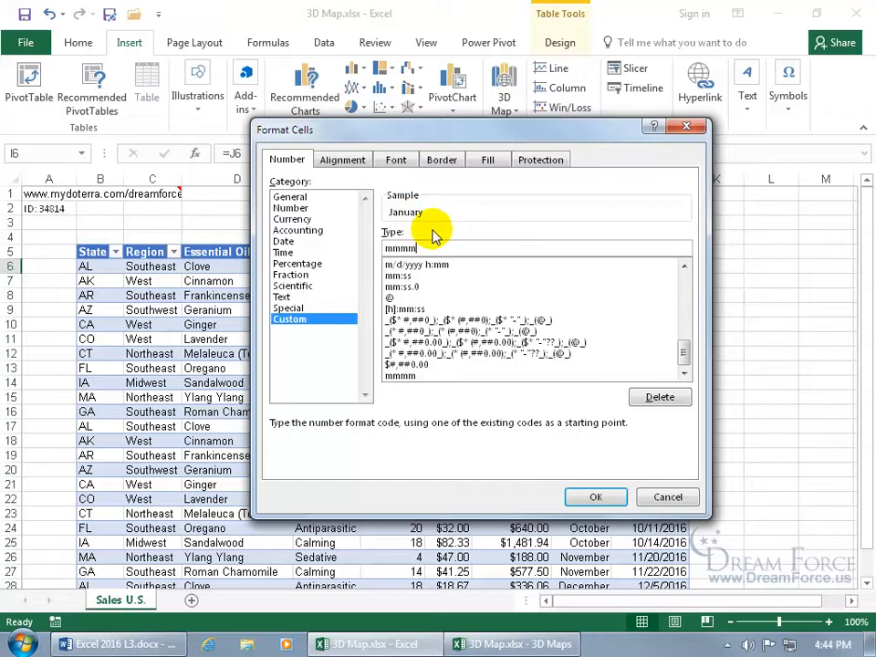
click(591, 496)
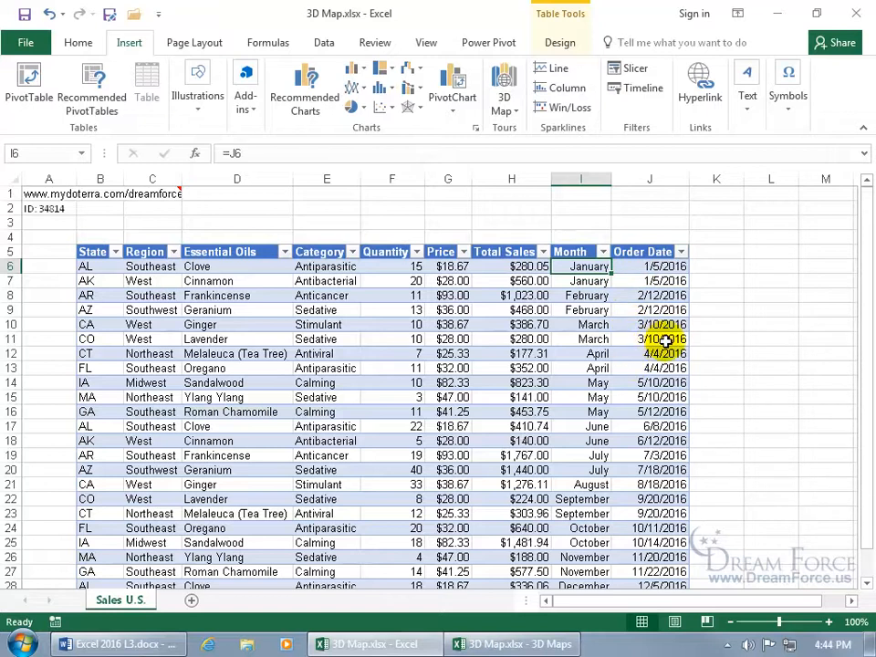
Step: Switch back to 3D Maps and add the Month field as the layer's time field
click(536, 644)
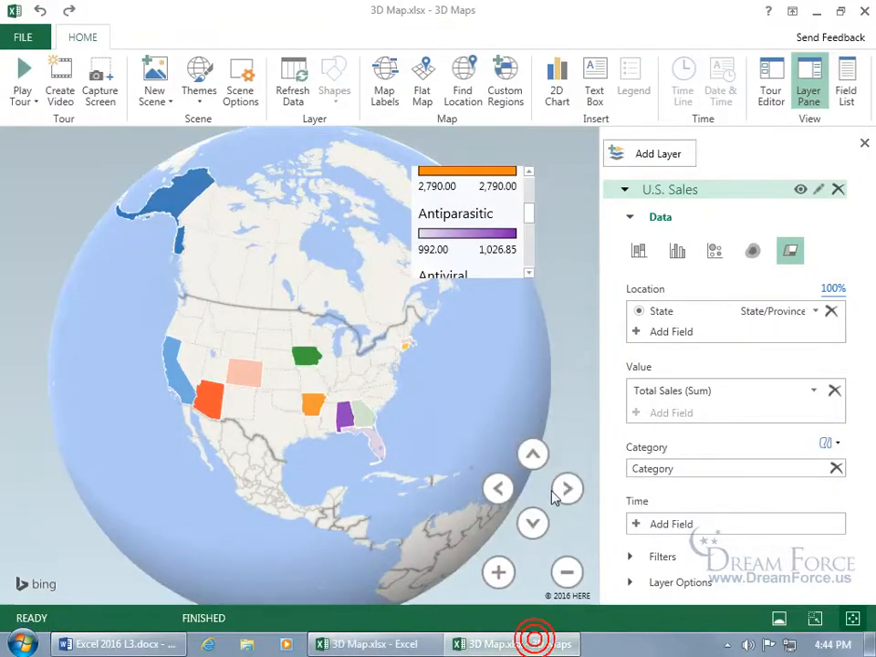
click(665, 524)
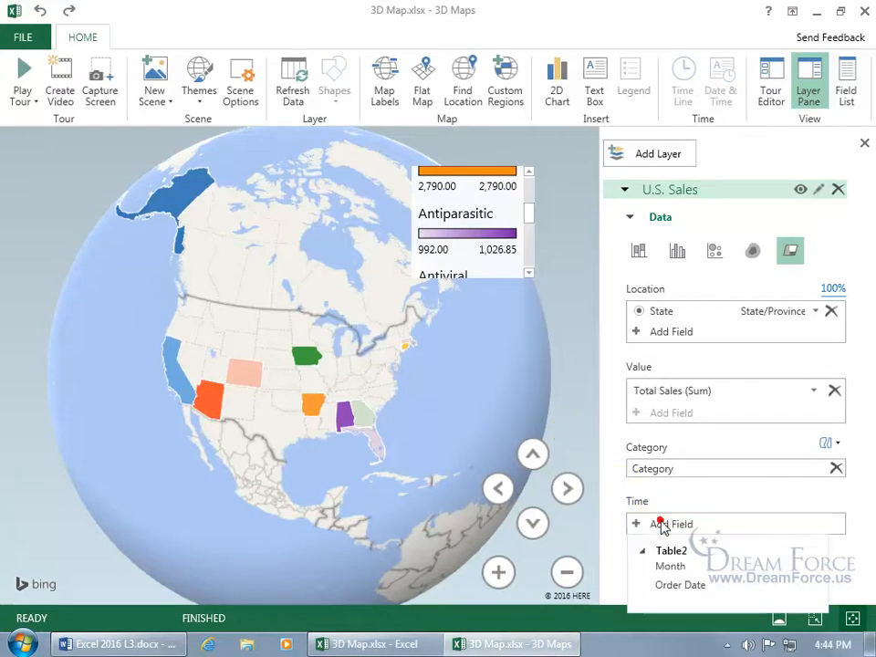
click(671, 566)
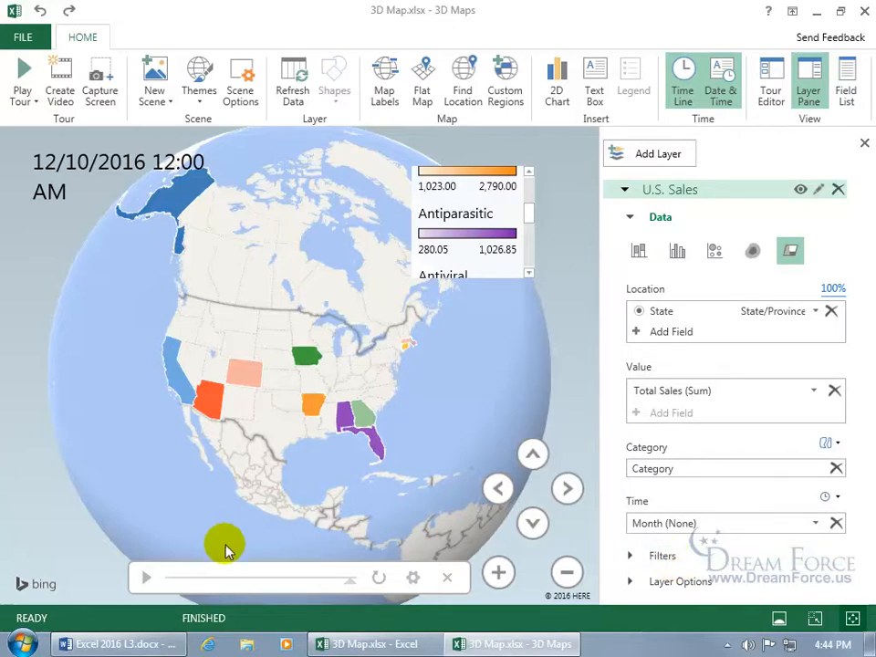
Step: Play the monthly sales timeline on the globe and examine Florida's sales details
click(146, 579)
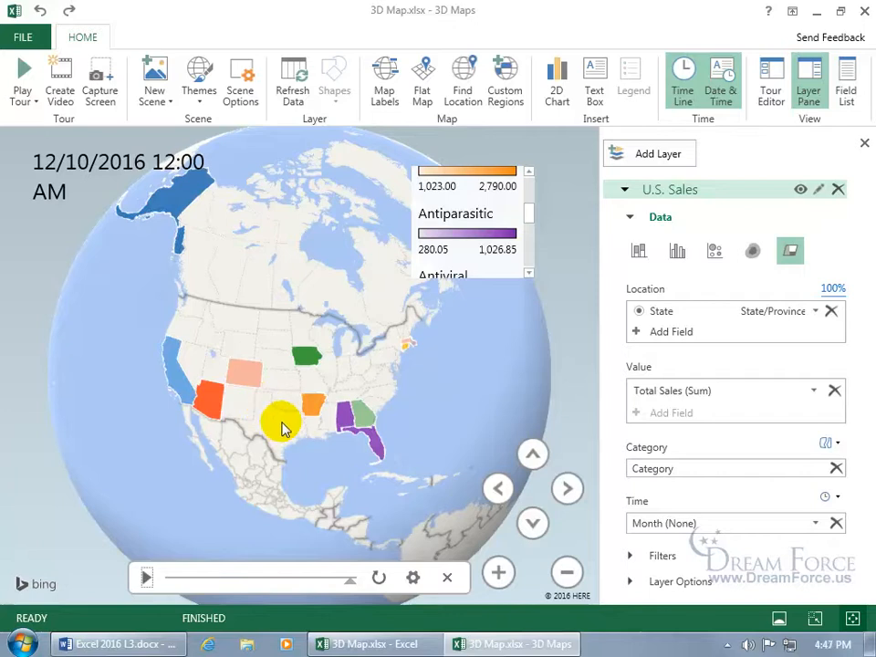
mouse_move(378, 450)
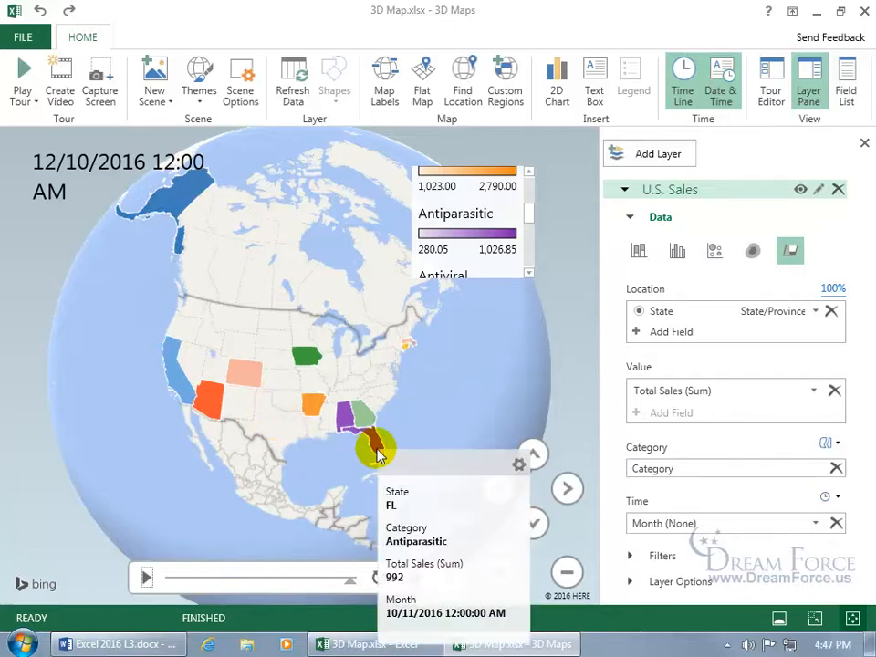
click(146, 577)
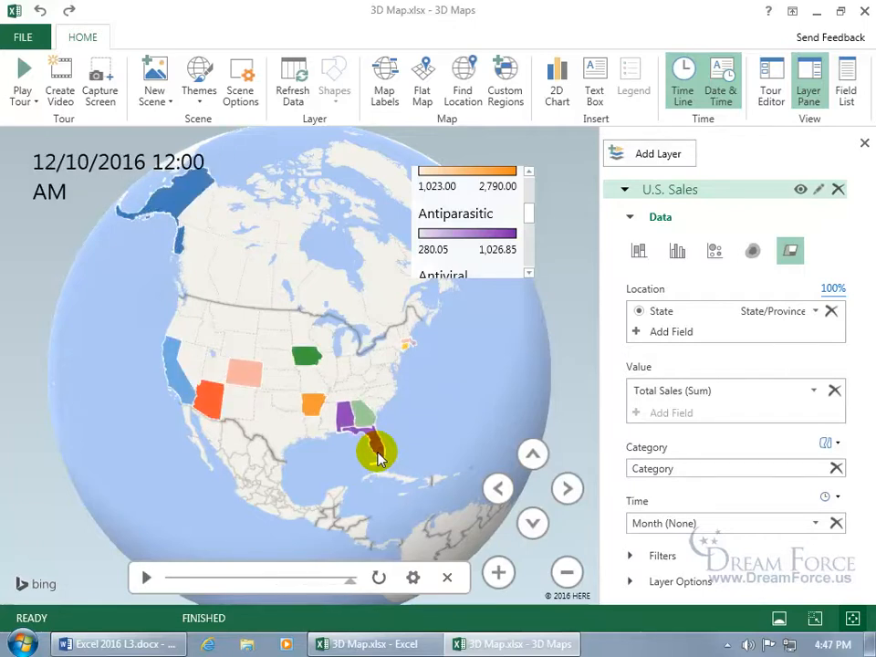
mouse_move(379, 460)
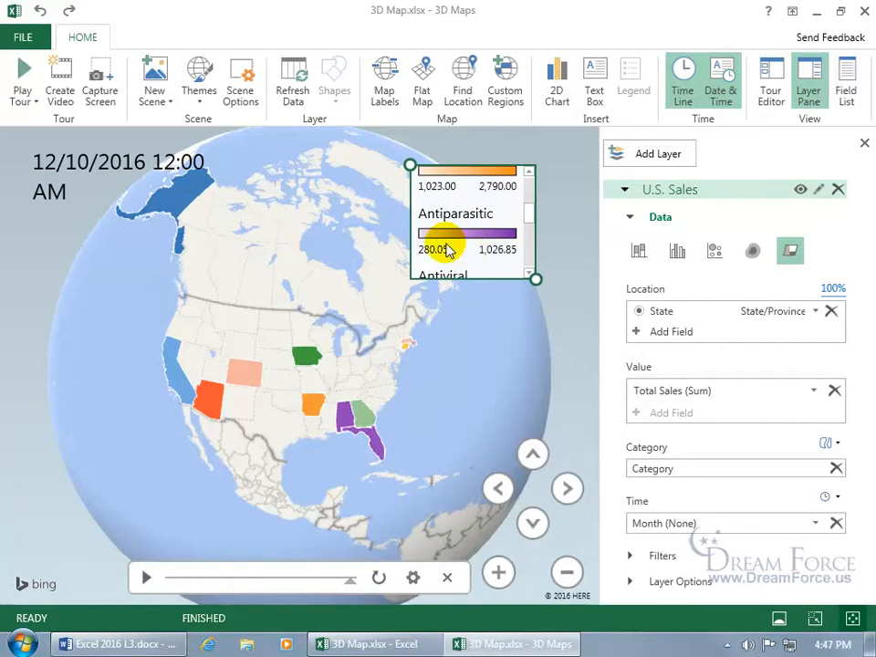
Step: Switch to the Excel workbook and check Florida's April and October total sales in the table
click(401, 642)
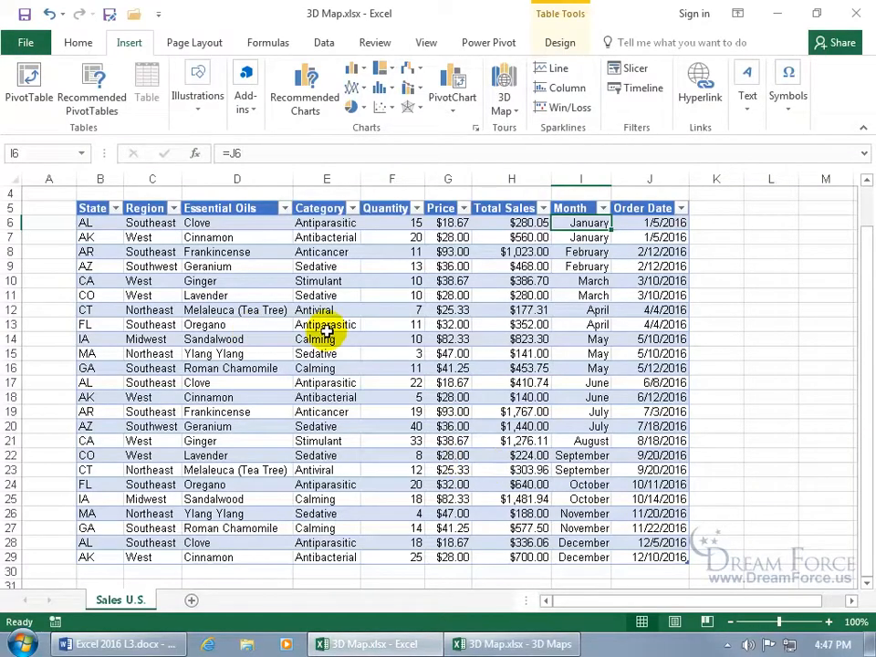
click(494, 325)
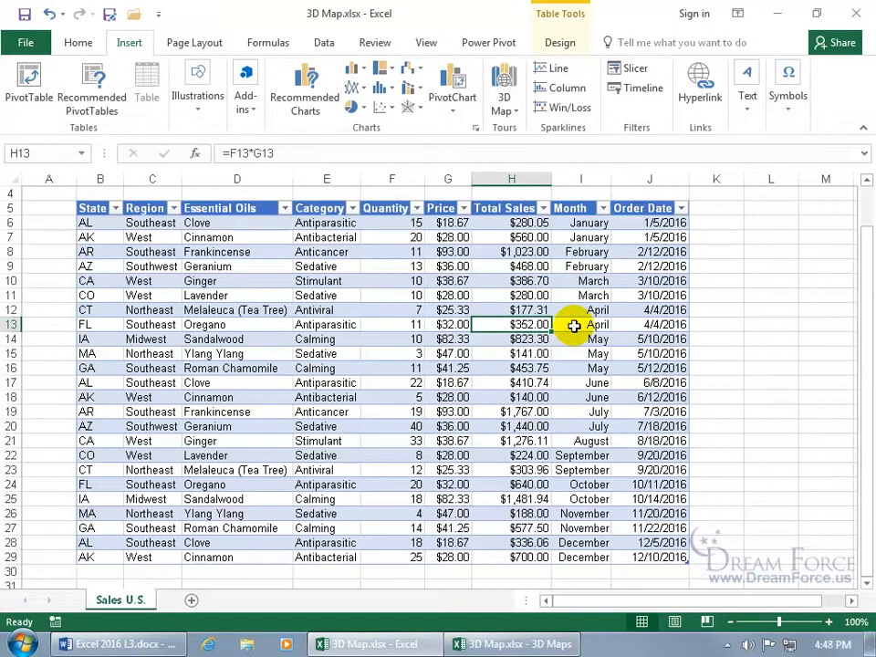
click(485, 486)
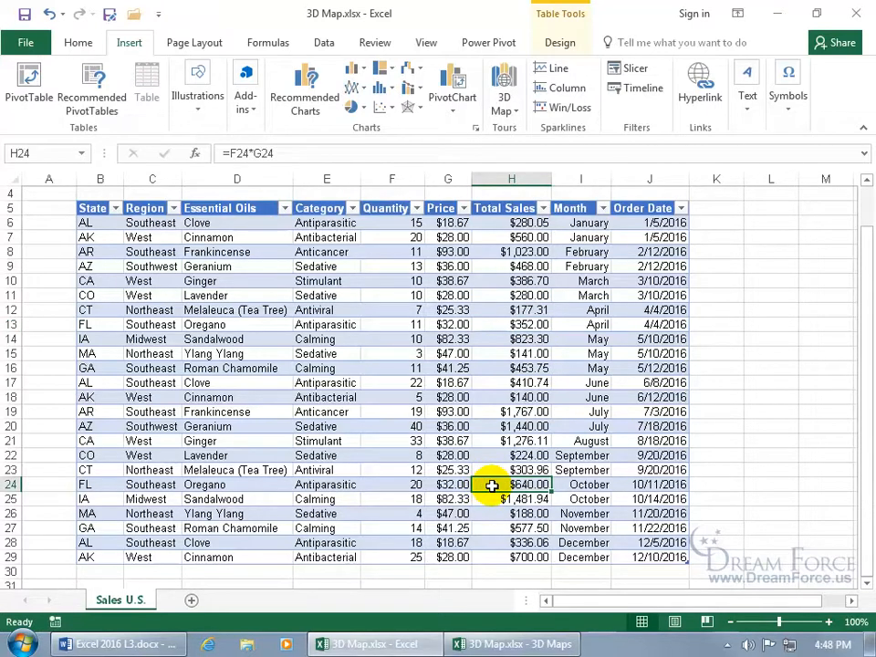
Step: Switch back to 3D Maps and tilt and rotate the globe to a lower viewing angle over the United States
click(505, 643)
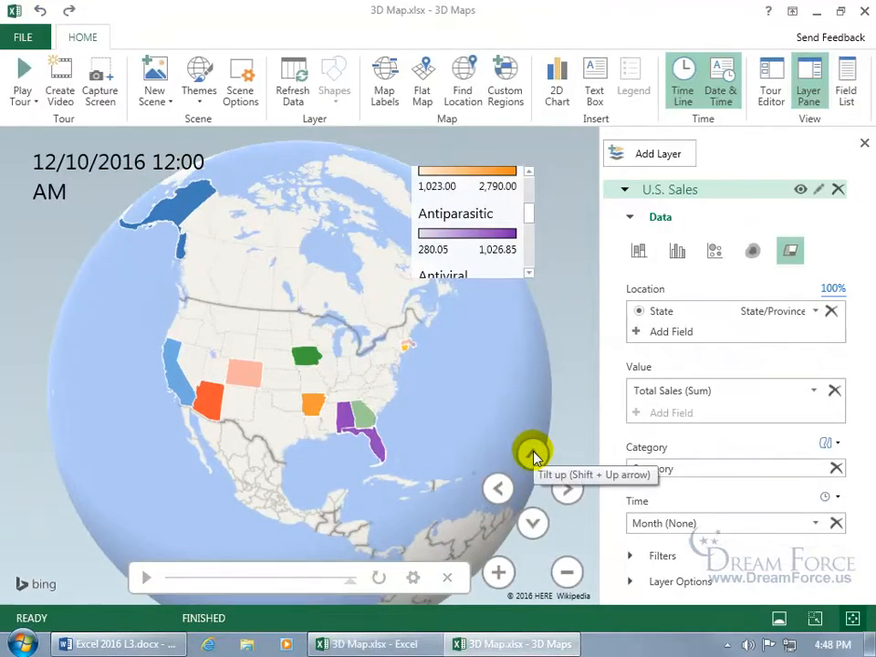
click(533, 455)
click(534, 523)
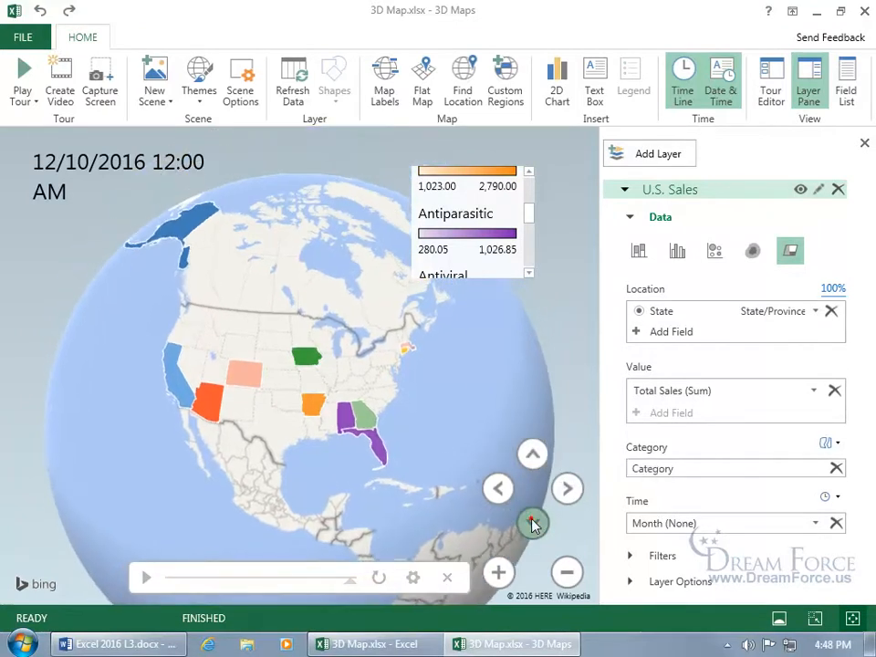
click(530, 522)
click(499, 491)
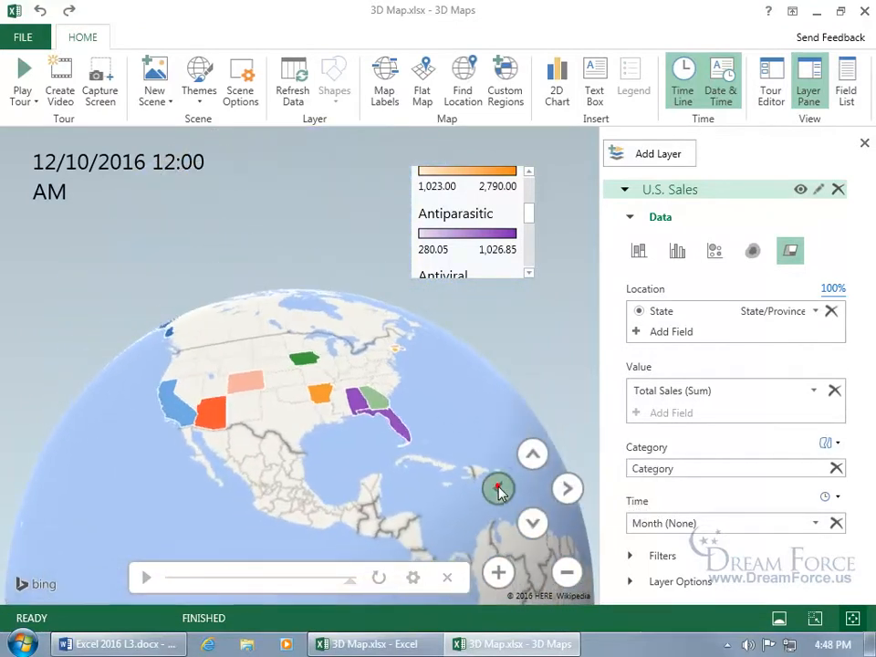
click(565, 489)
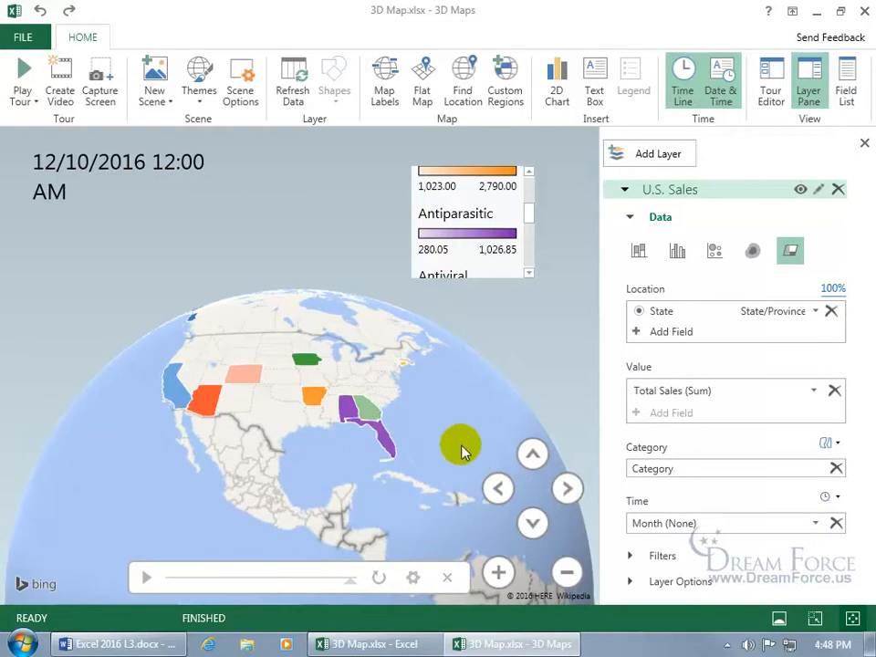
Step: Change the U.S. Sales layer to a clustered column visualization and zoom in on the United States
click(678, 254)
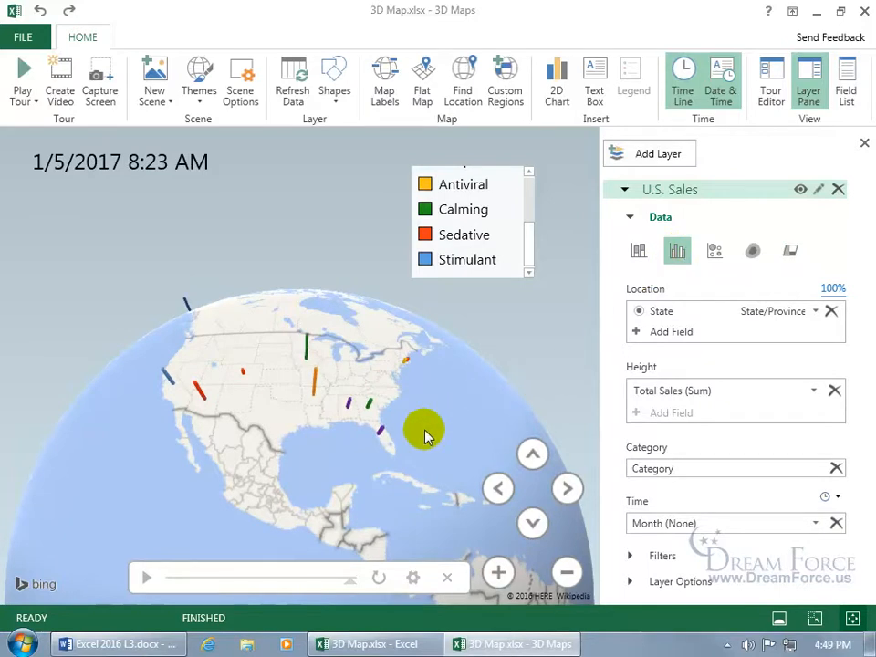
click(497, 575)
click(498, 575)
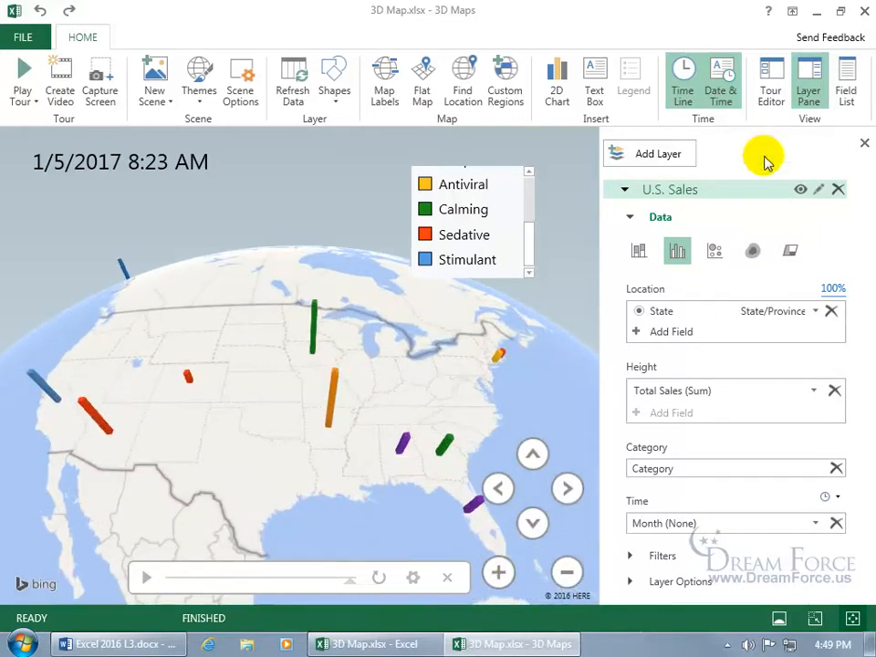
Step: Show the tour editor and play the tour of Scene 1, pausing and resuming it before returning to the map
click(773, 80)
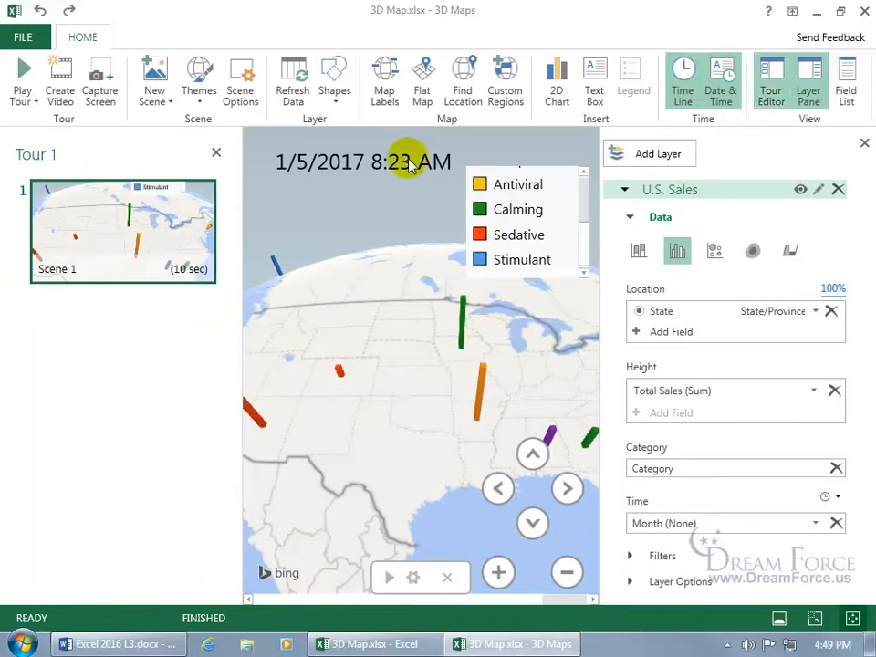
click(153, 270)
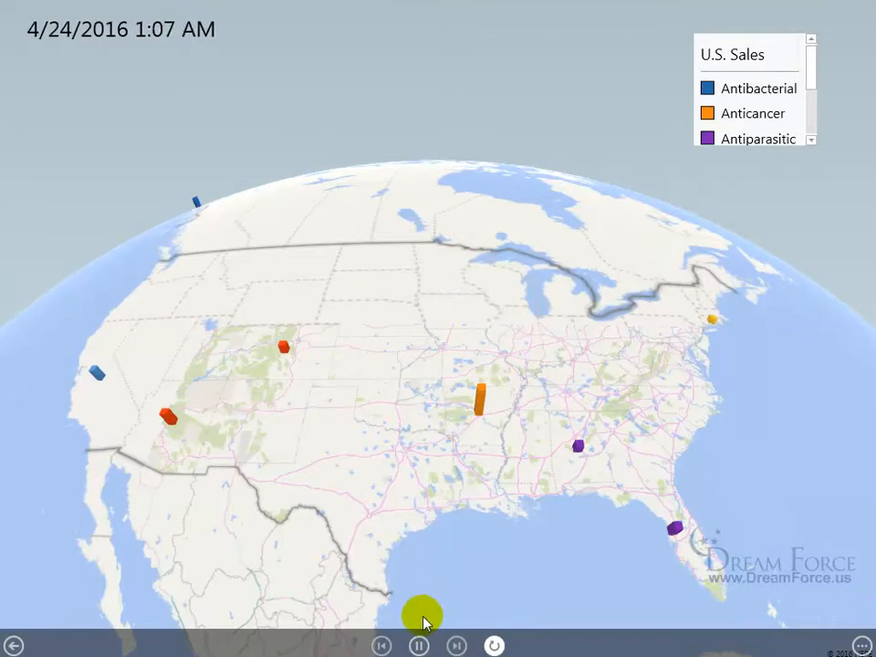
click(418, 646)
click(419, 646)
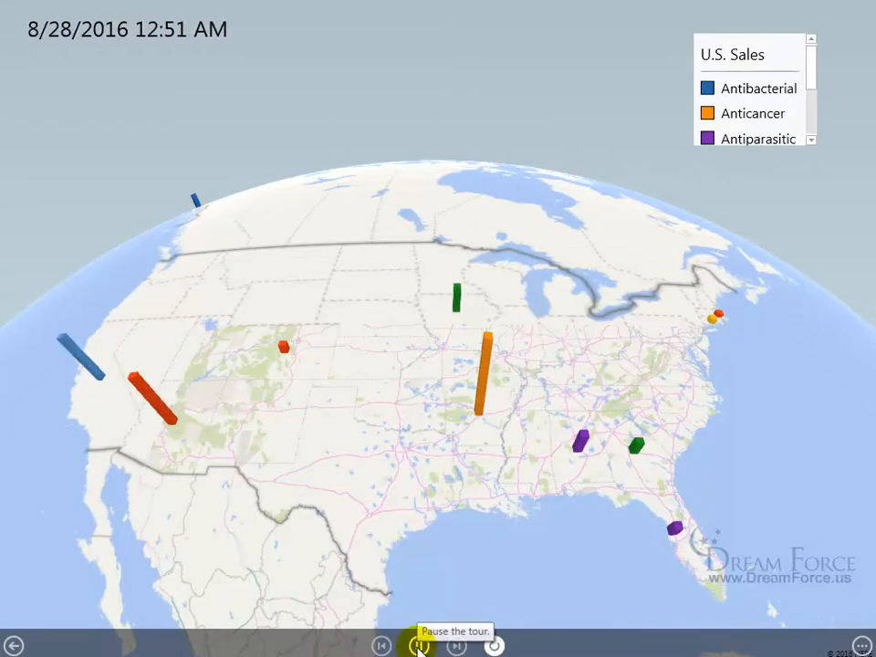
click(14, 647)
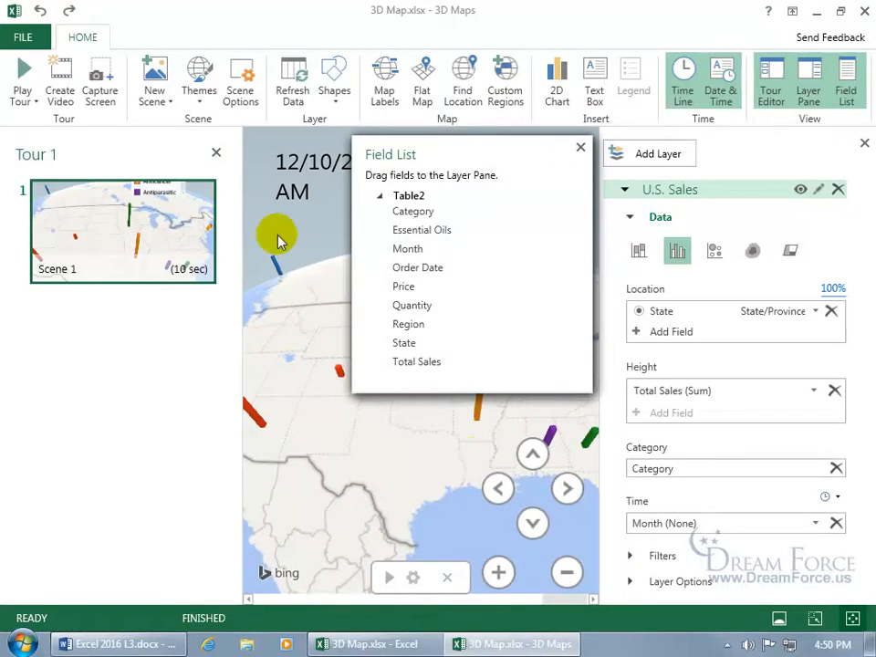
Step: Close the tour editor and the field list, and select the legend on the map
click(216, 156)
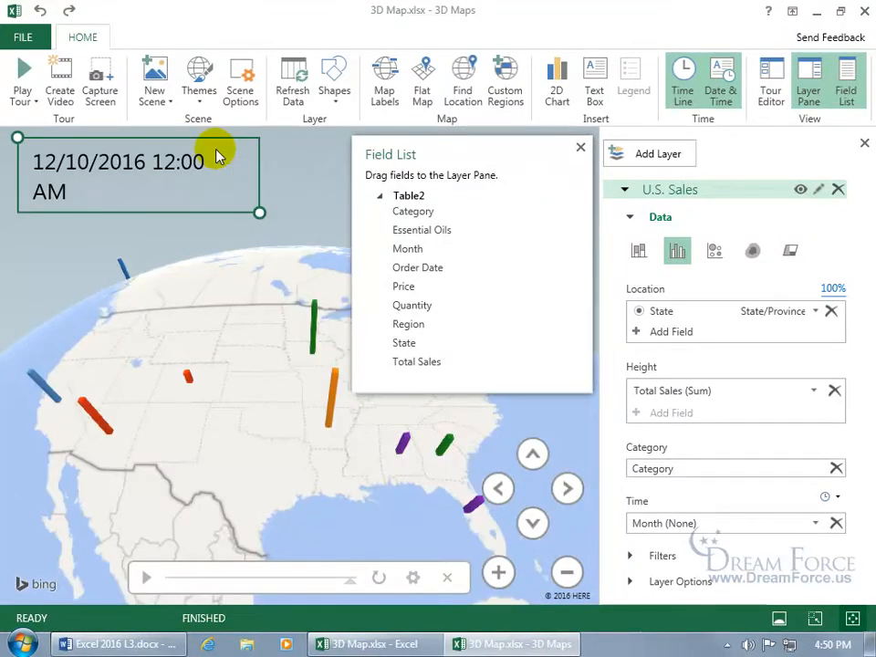
click(581, 148)
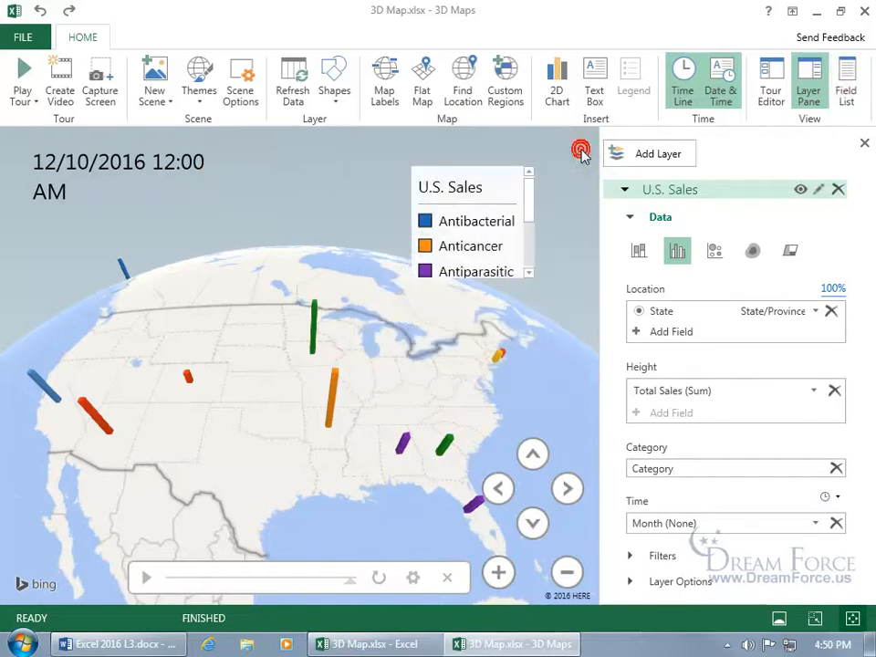
click(513, 187)
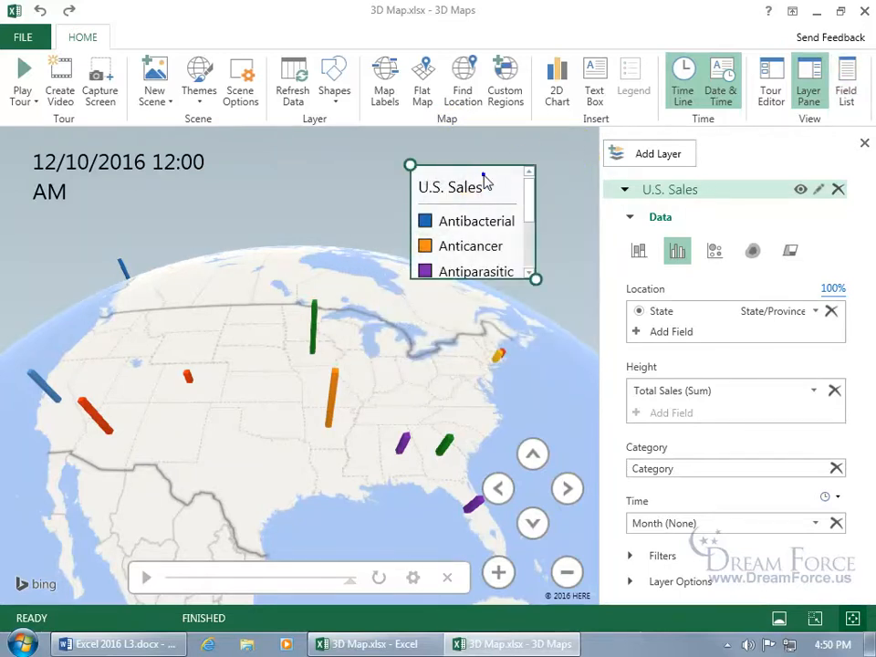
Step: Remove the U.S. Sales legend from the map and apply the black theme with grey water and multicolored columns
right_click(485, 178)
click(515, 294)
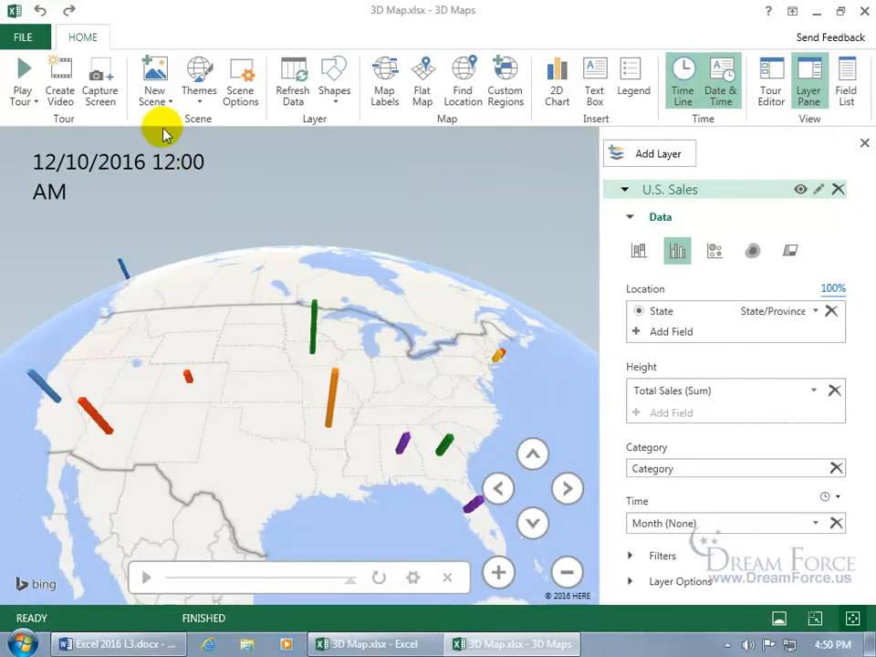
click(197, 97)
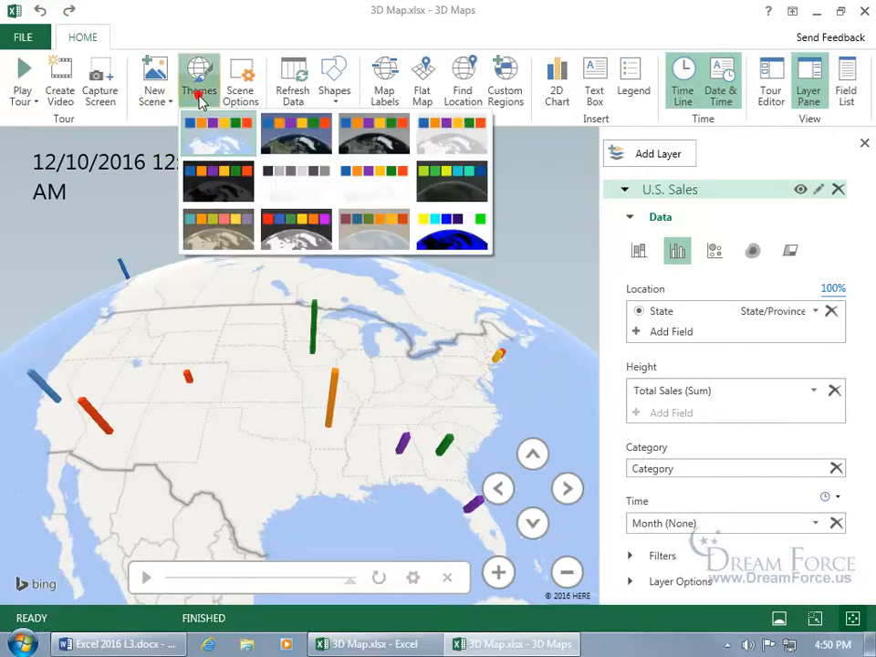
click(220, 183)
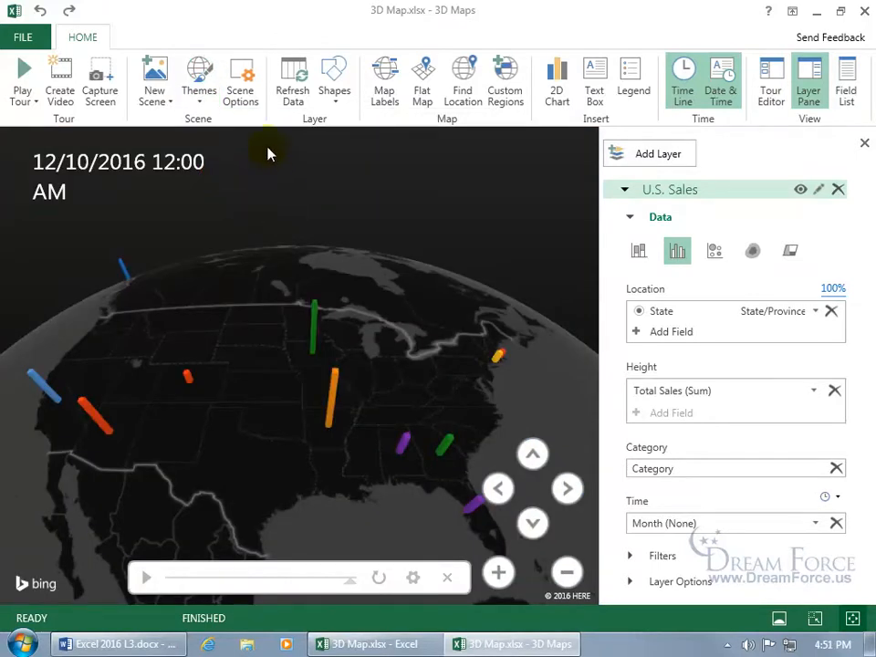
Step: Set Scene 1's time animation speed to the maximum in the scene options, for a scene duration of 0.25 seconds
click(242, 78)
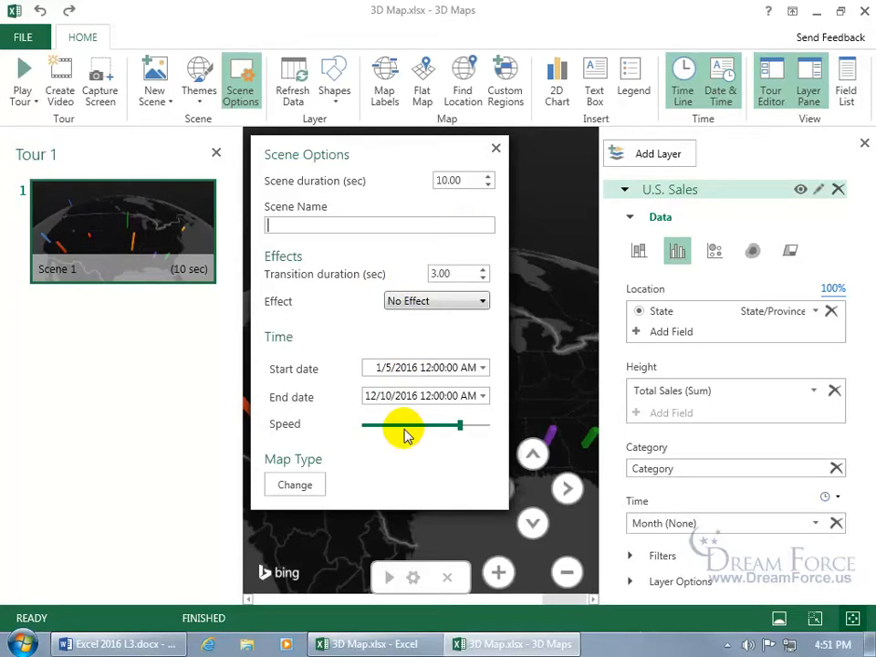
drag(460, 426, 490, 427)
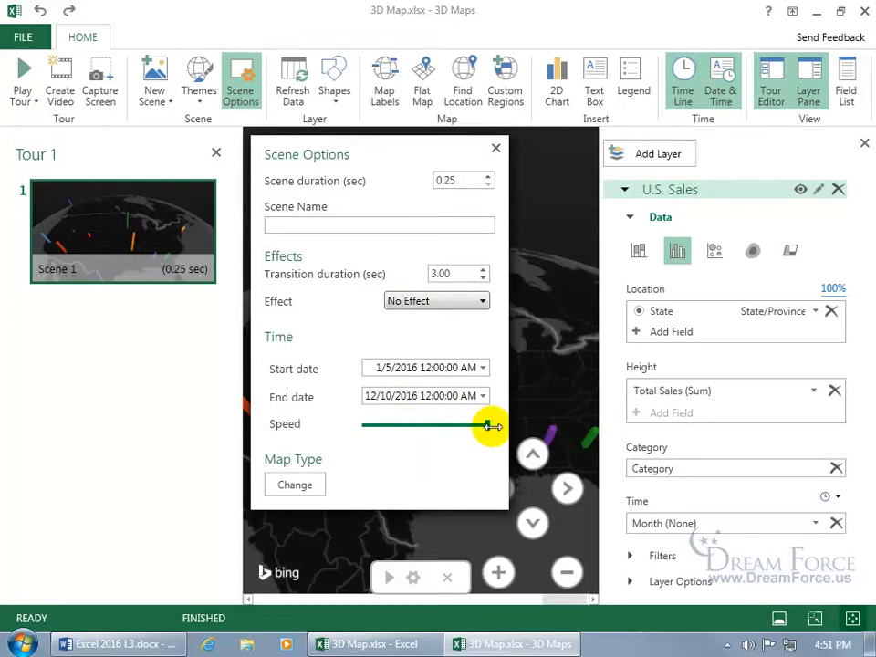
click(495, 148)
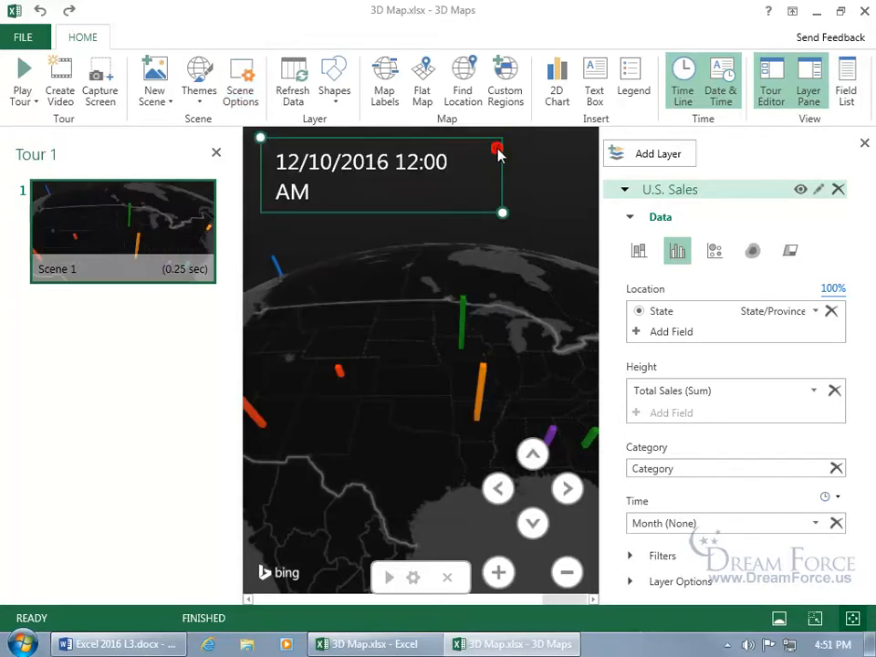
Step: Play the tour from Scene 1, turn repeat off during playback, and return to the map editor
click(154, 268)
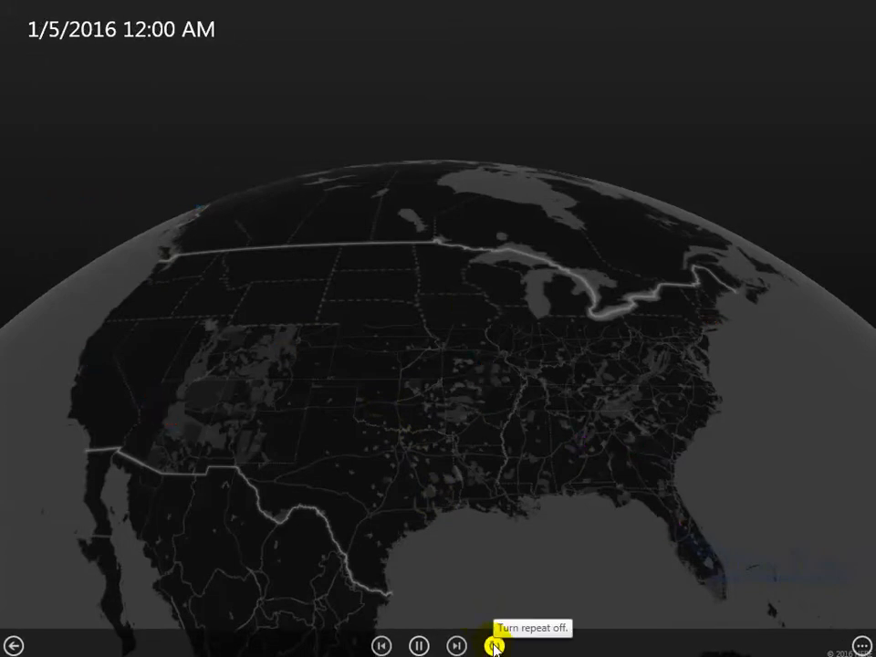
click(493, 647)
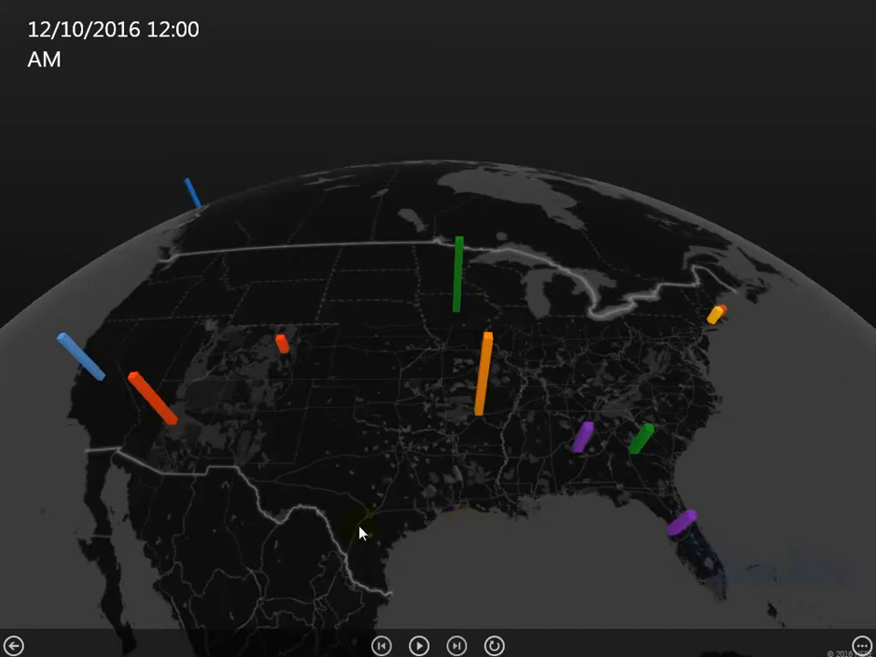
click(17, 646)
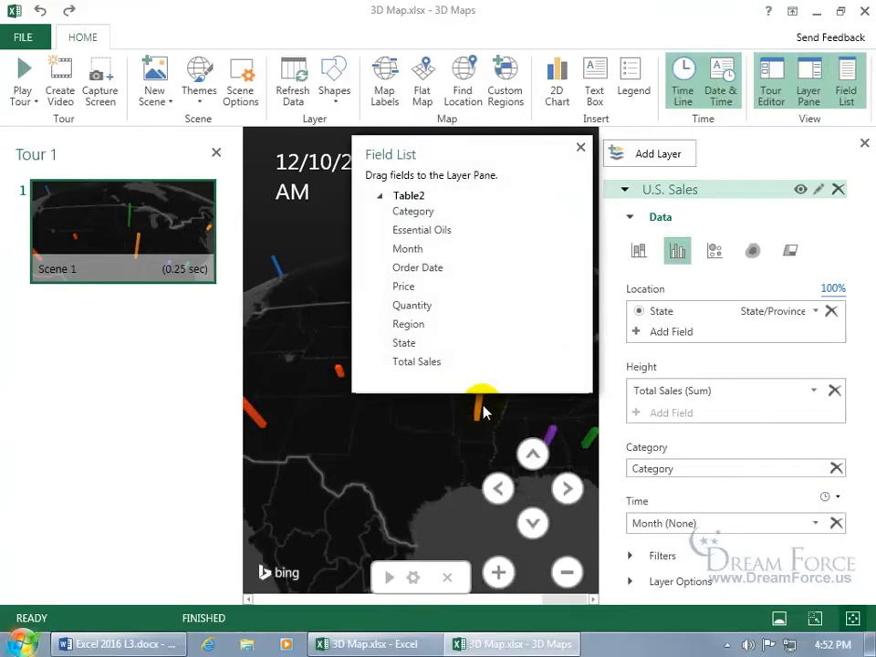
Step: Close the field list and review the scene options of Scene 1 without changing them
mouse_move(483, 408)
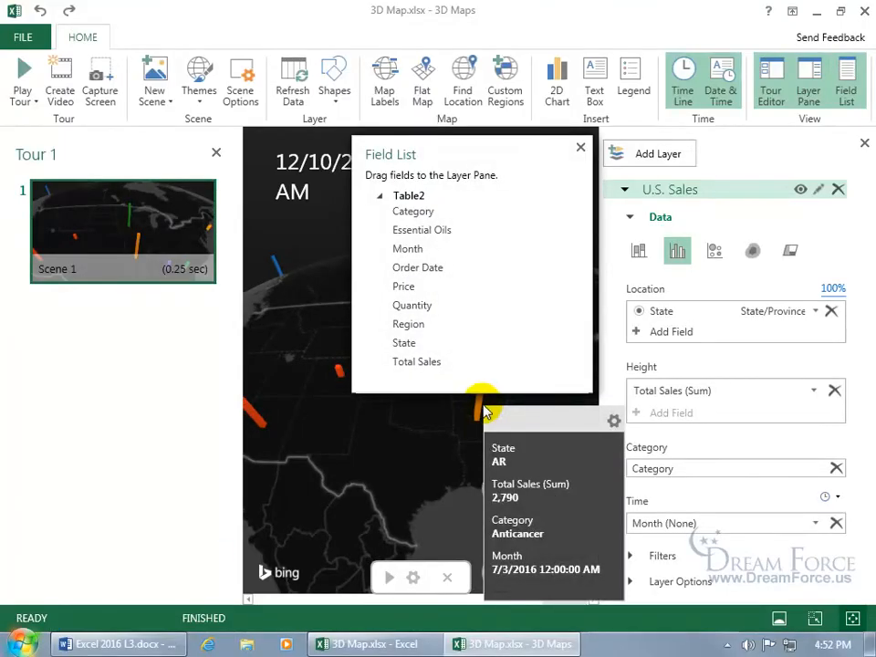
click(580, 147)
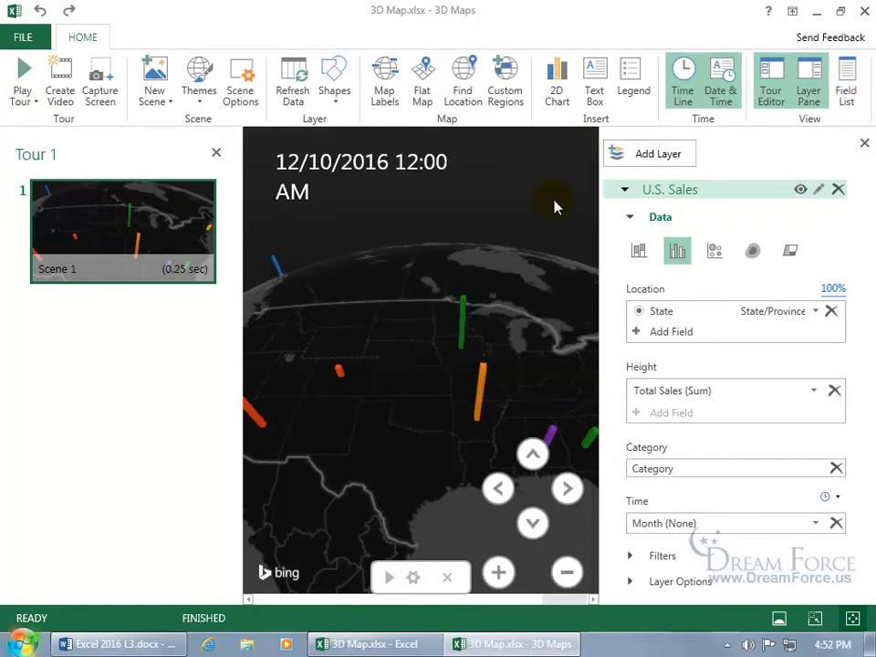
click(414, 578)
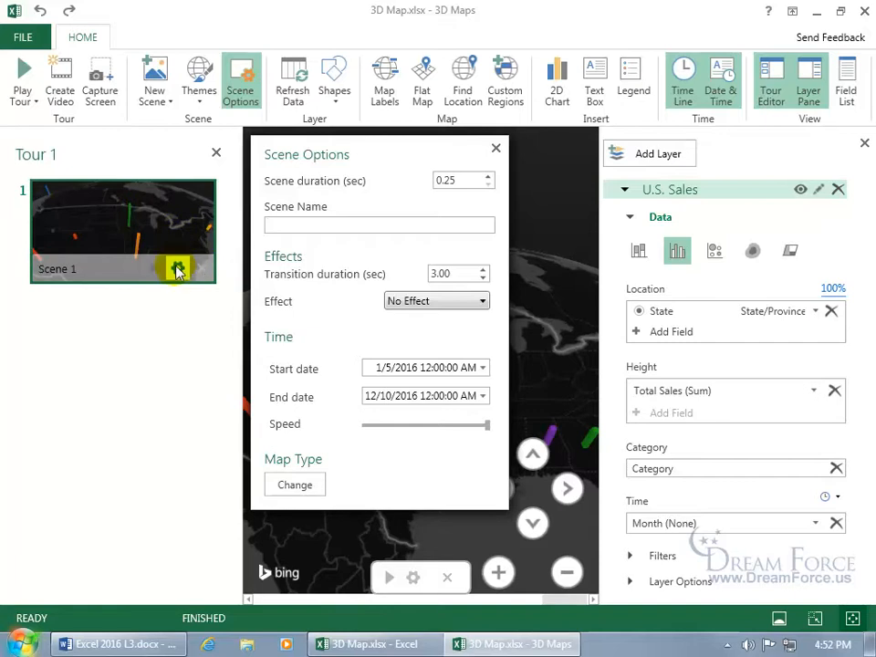
click(176, 269)
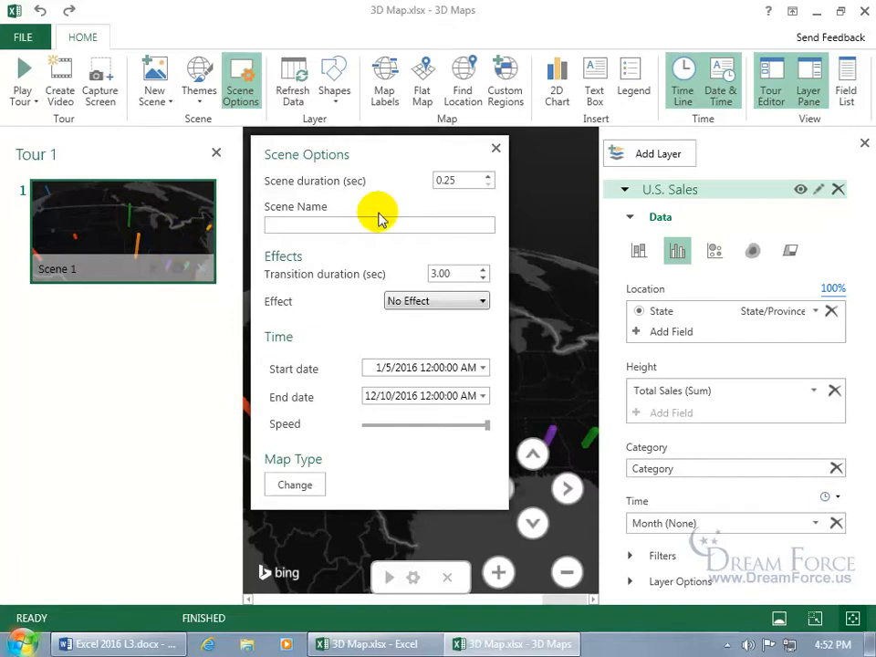
click(496, 148)
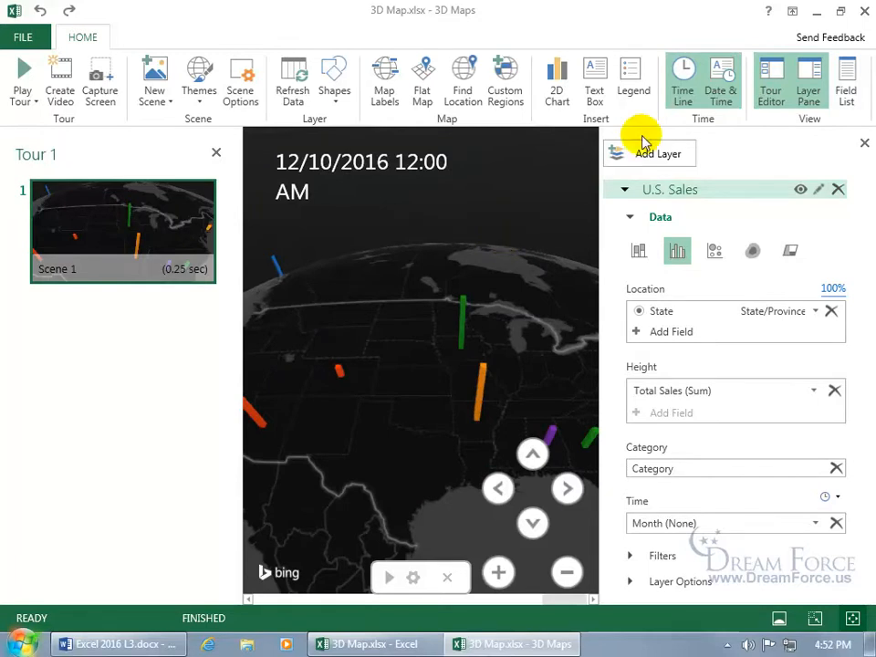
Step: Close 3D Maps to return to the Excel workbook, and create a new tour from the sales table
click(863, 11)
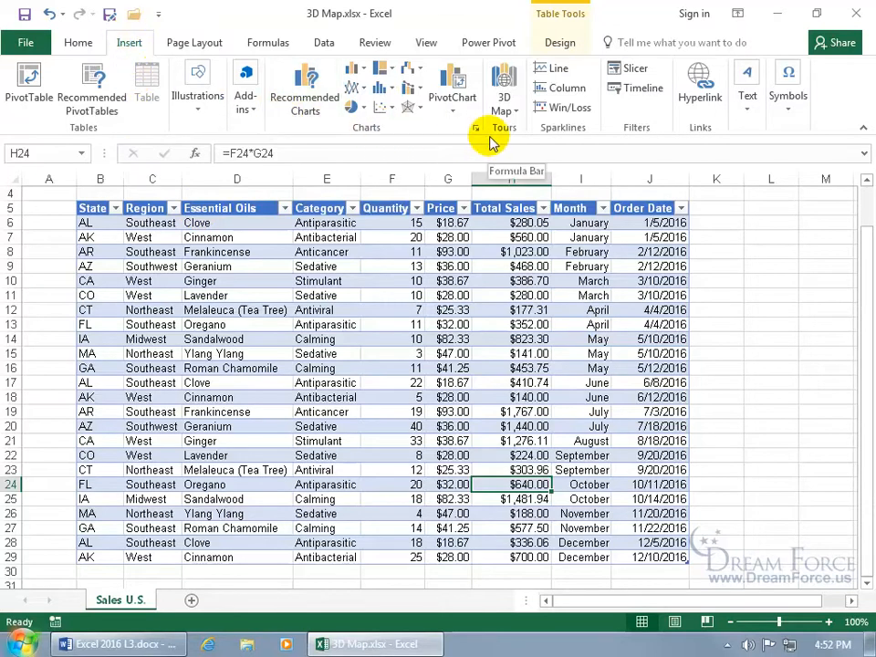
click(504, 80)
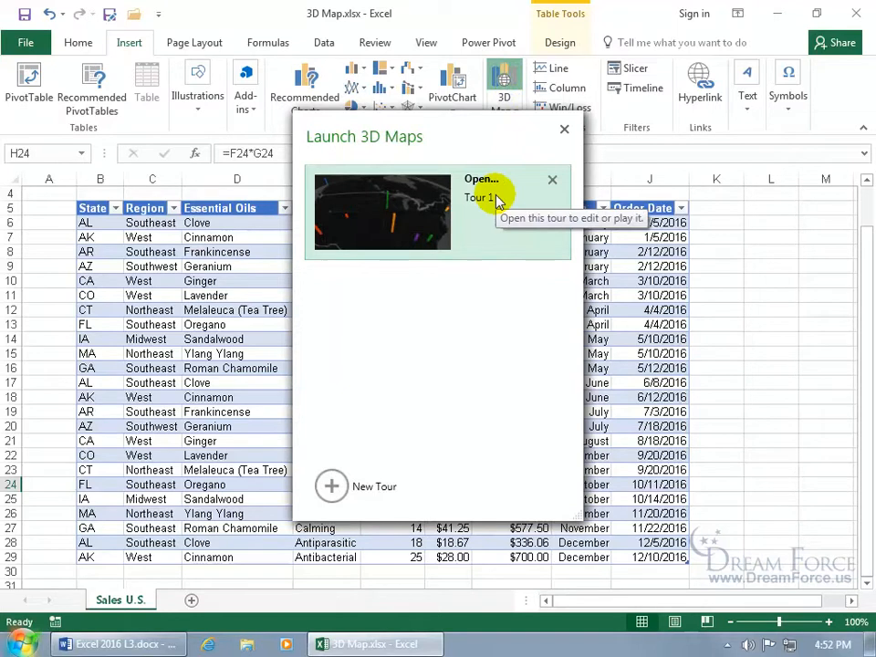
click(333, 488)
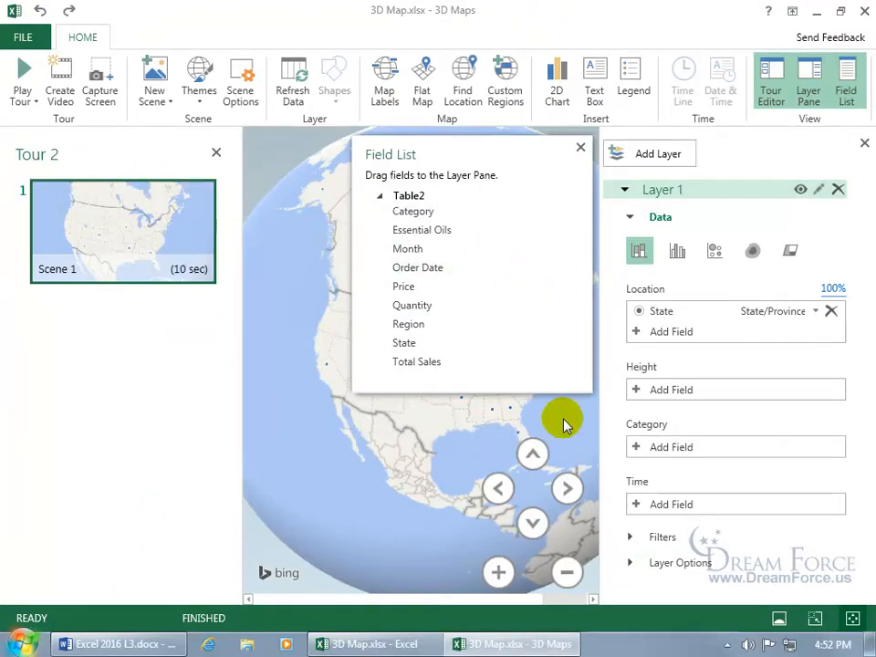
Step: Close the new tour's map window, delete Tour 2 from the workbook's 3D Maps tours, and save the workbook
click(863, 11)
click(503, 80)
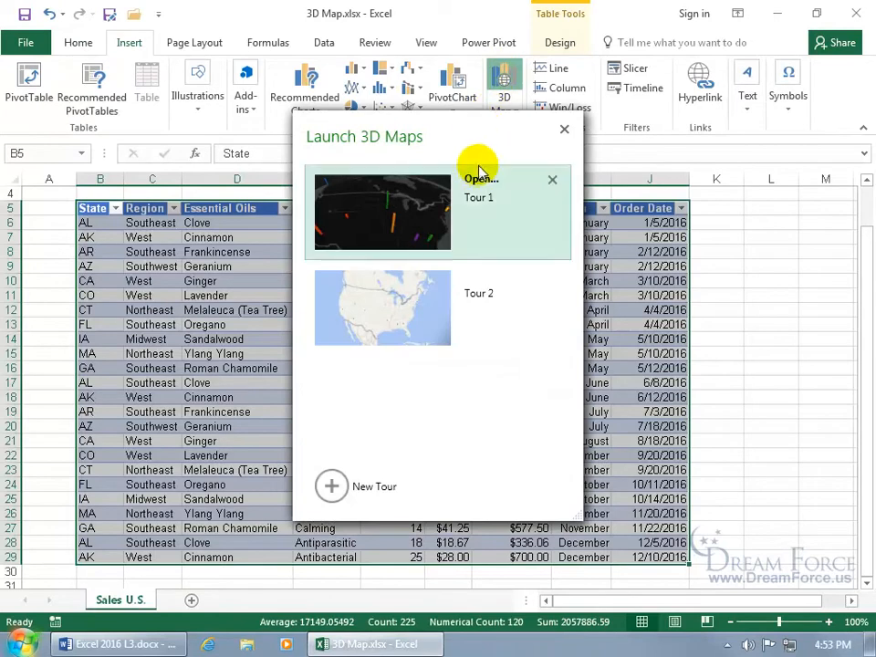
click(553, 276)
click(508, 387)
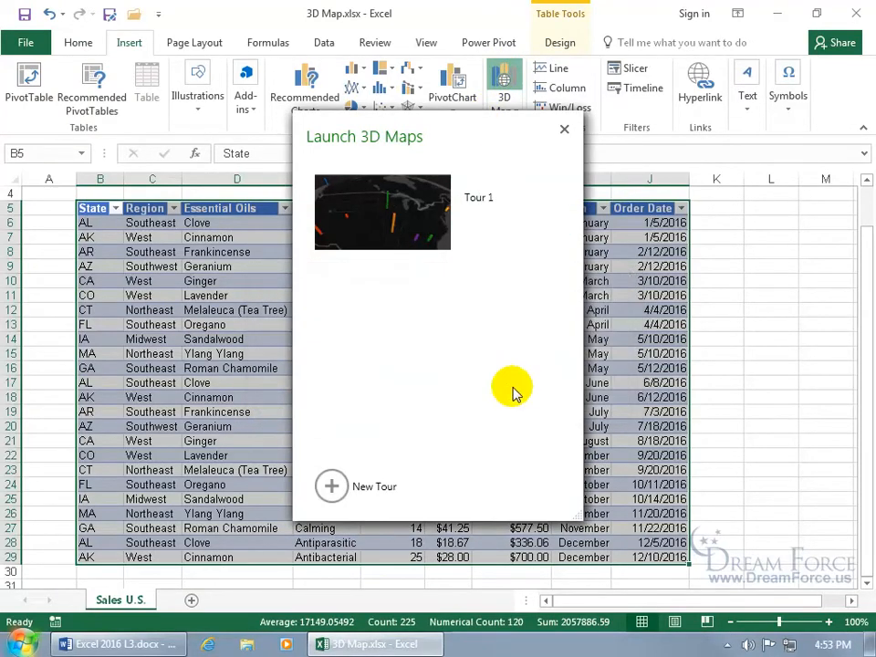
click(564, 130)
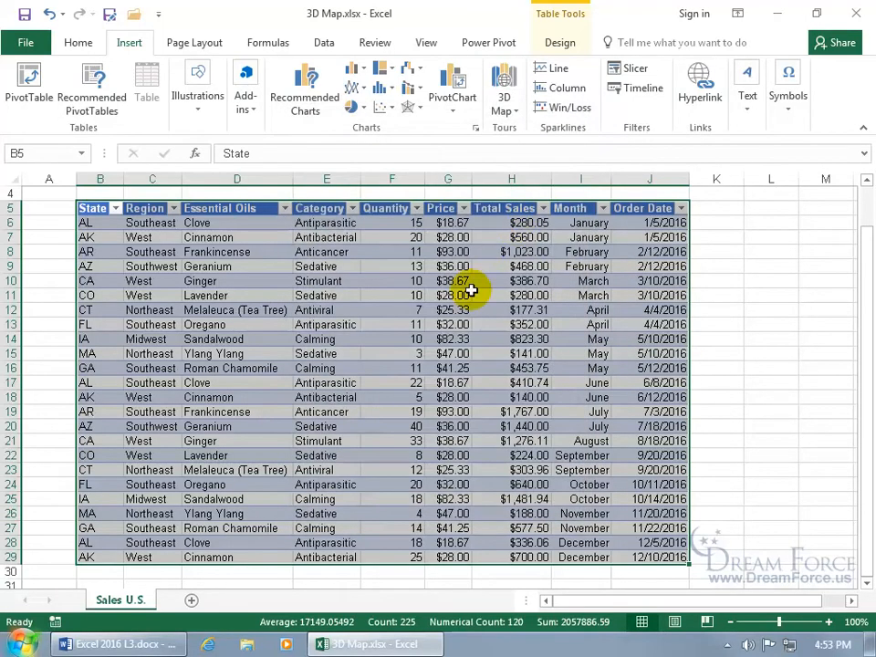
click(23, 14)
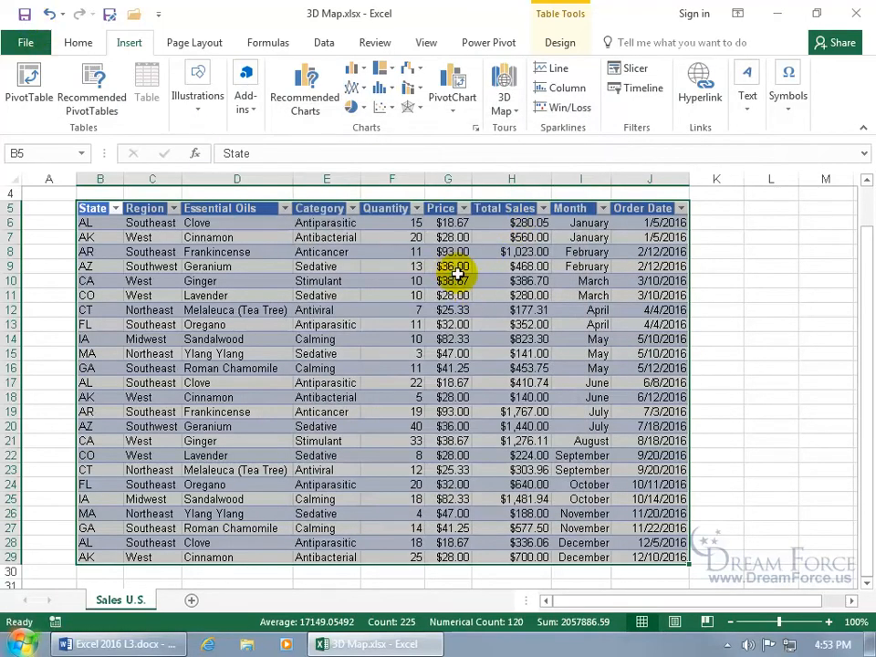